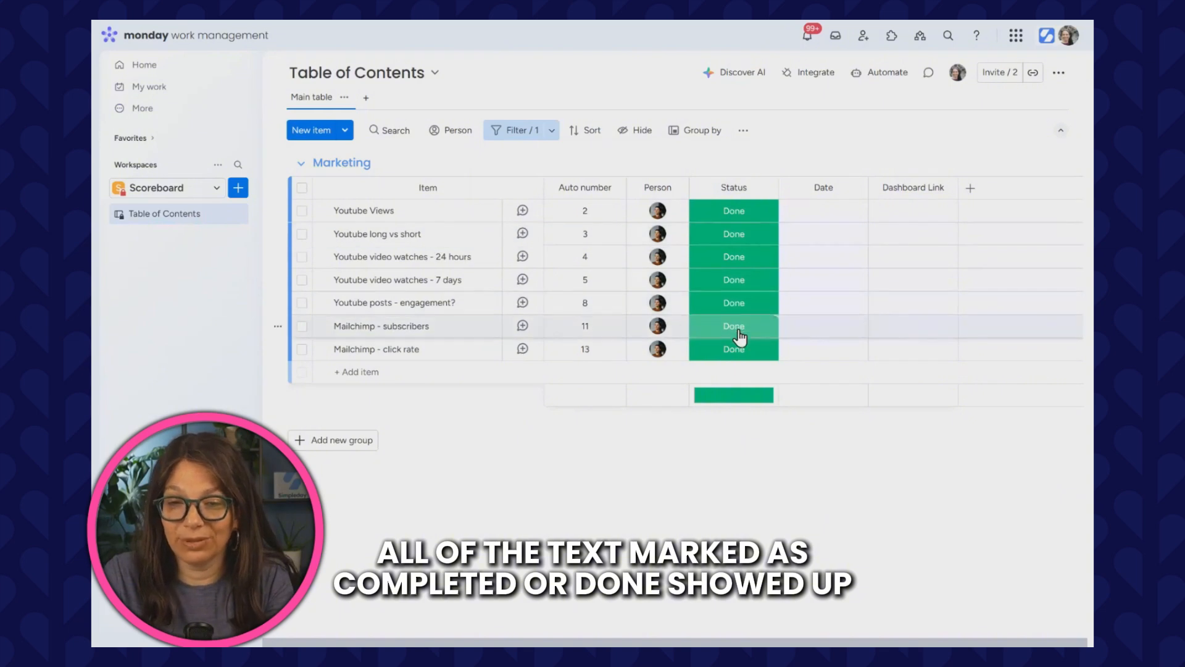
pyautogui.click(551, 137)
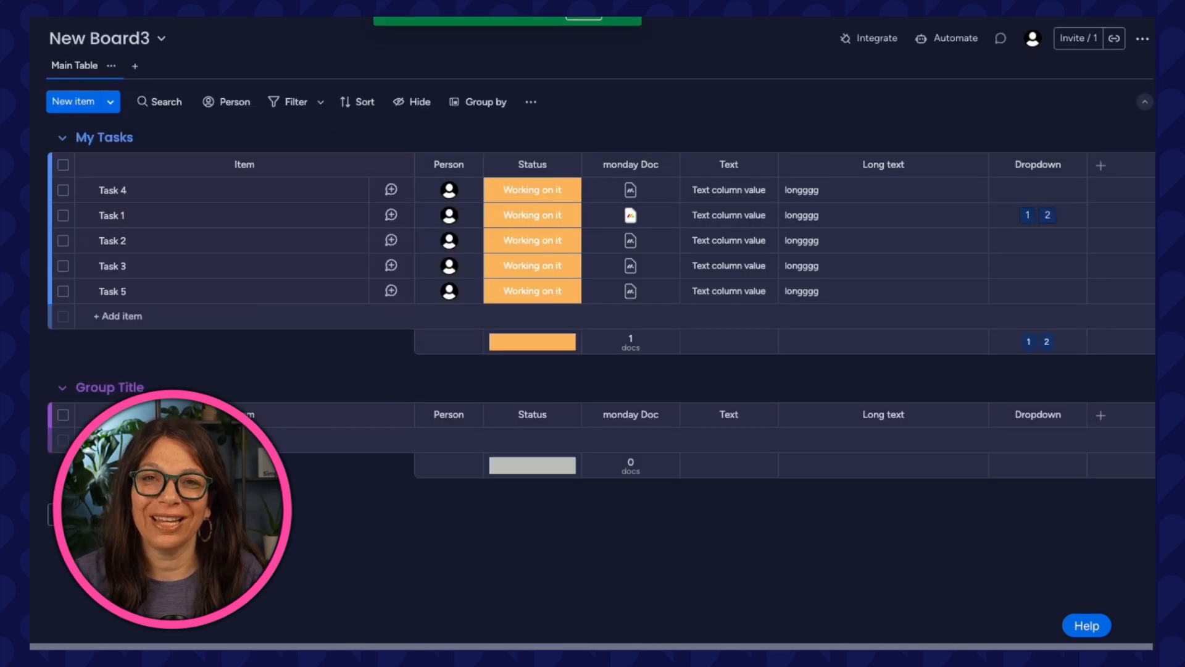
pyautogui.click(534, 190)
pyautogui.click(512, 290)
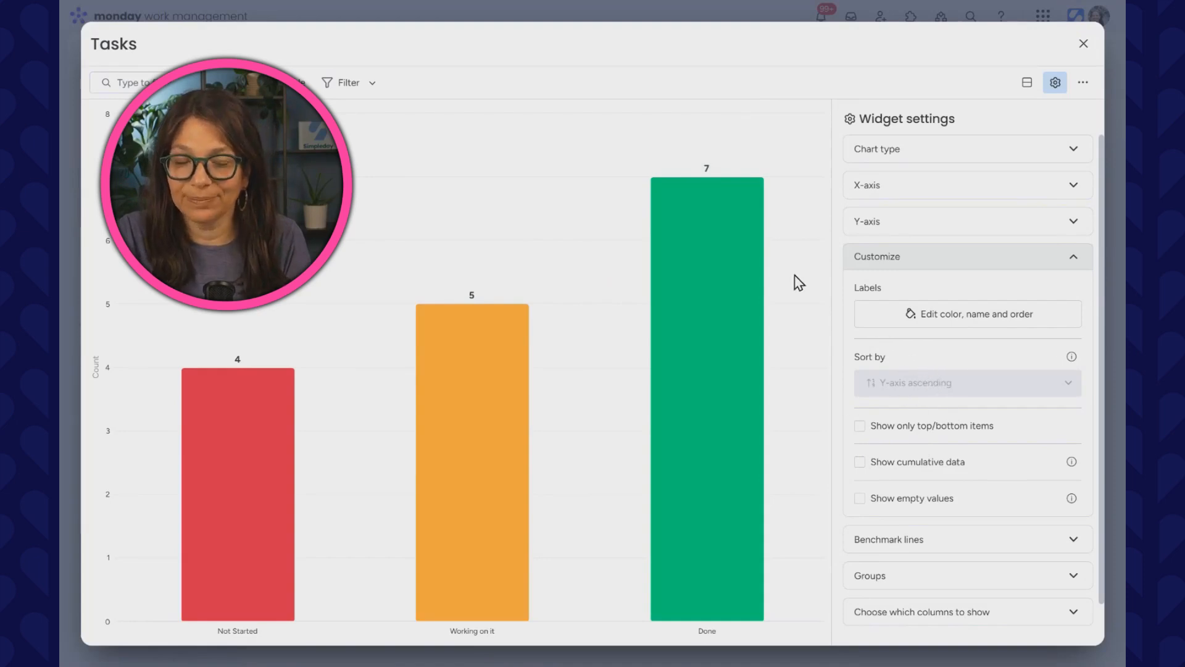
# Open the chart widget's label editor and reorder the status labels, moving Working on it above Not Started.
pyautogui.click(922, 316)
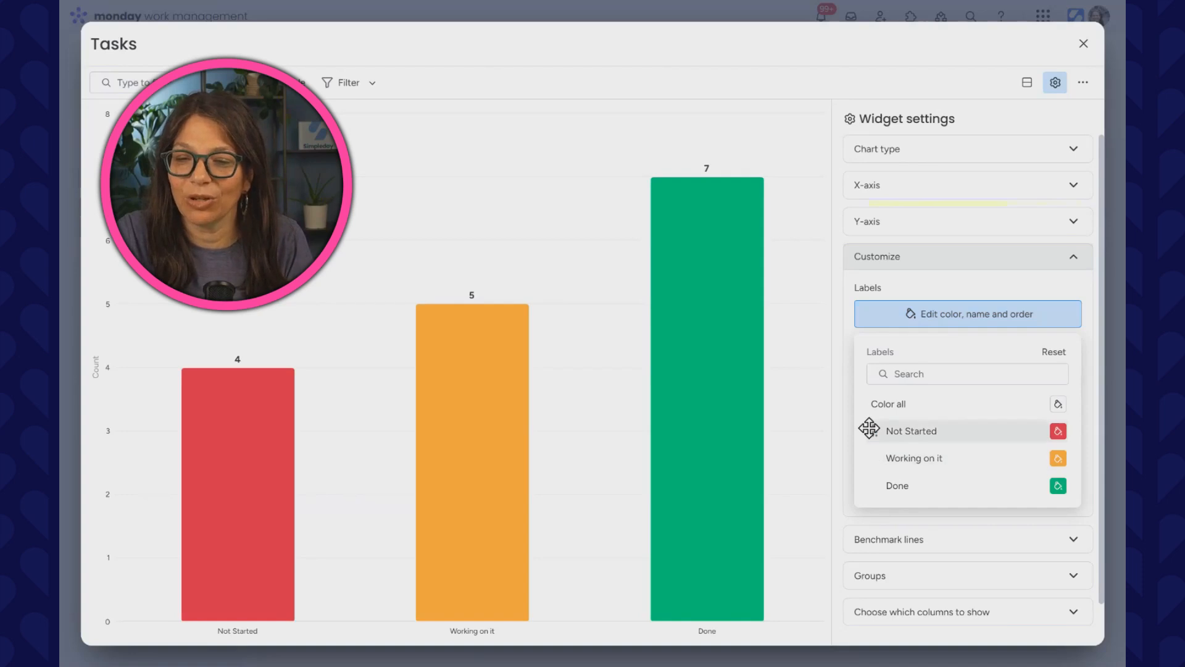
pyautogui.moveTo(877, 457); pyautogui.dragTo(877, 422)
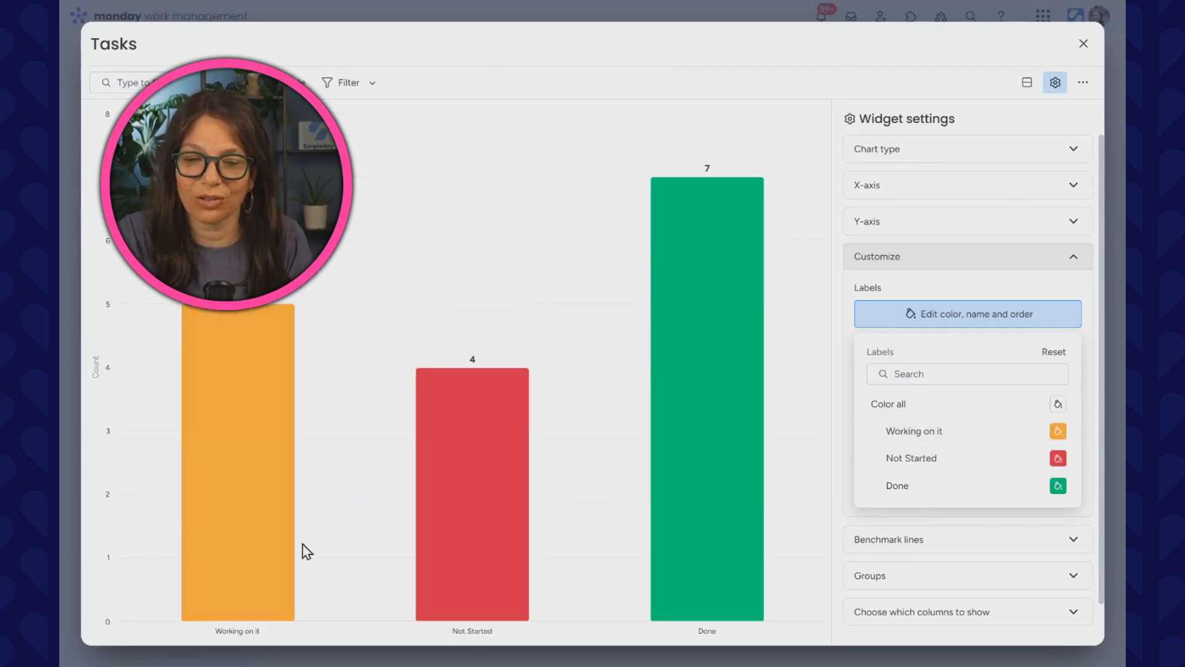
pyautogui.moveTo(873, 486); pyautogui.dragTo(867, 430)
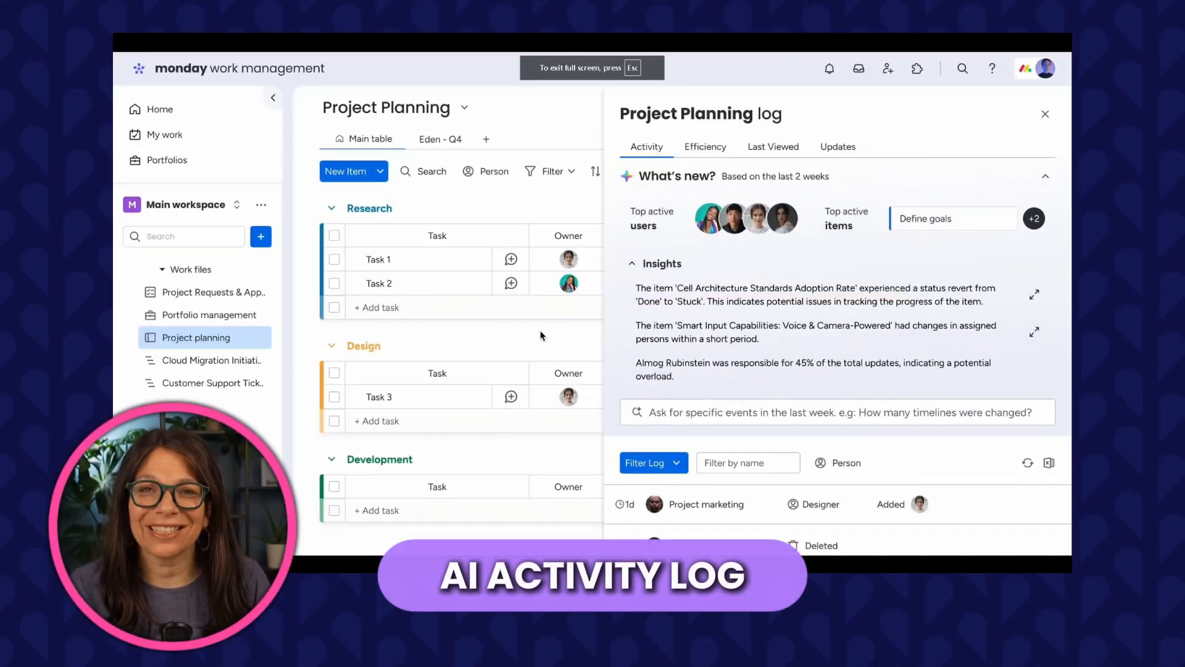
# Examine the Project Planning log's What's new summary, top active users and top active items.
pyautogui.click(143, 73)
pyautogui.click(144, 74)
pyautogui.click(143, 74)
pyautogui.click(144, 74)
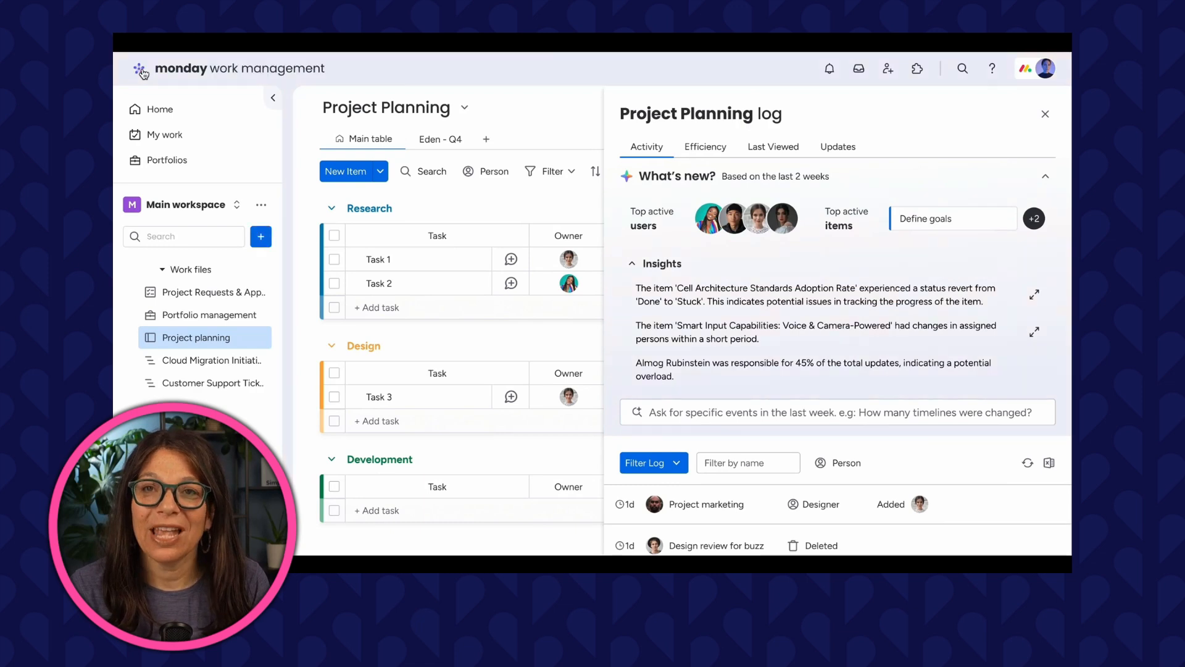
pyautogui.click(606, 337)
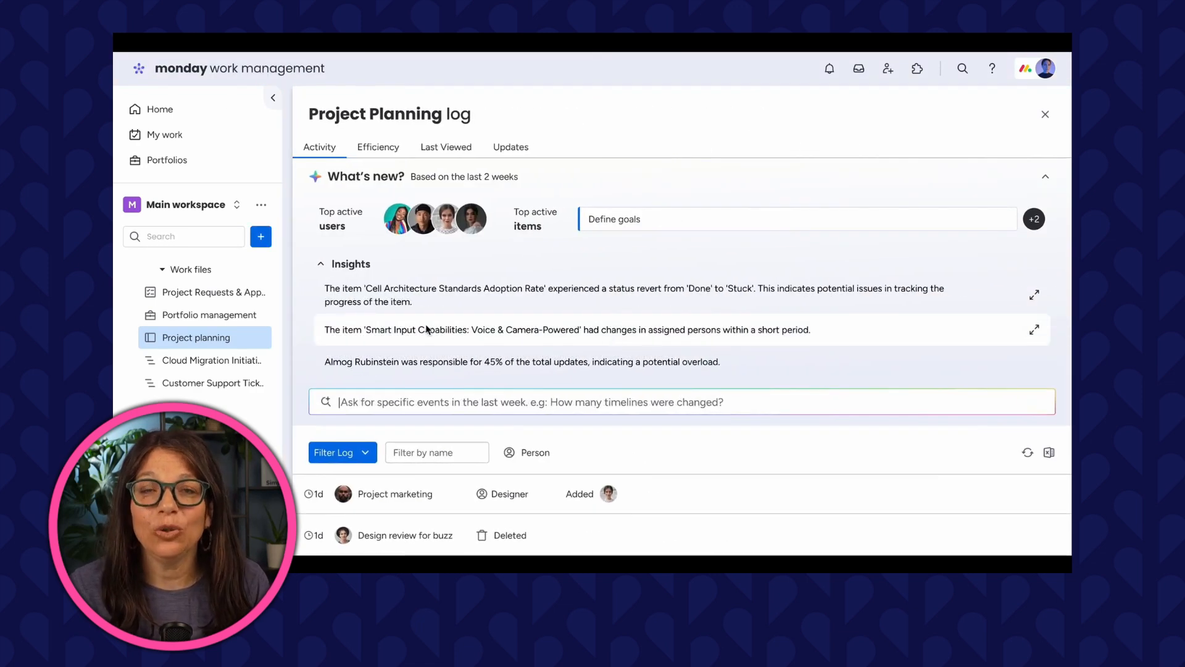
pyautogui.click(304, 327)
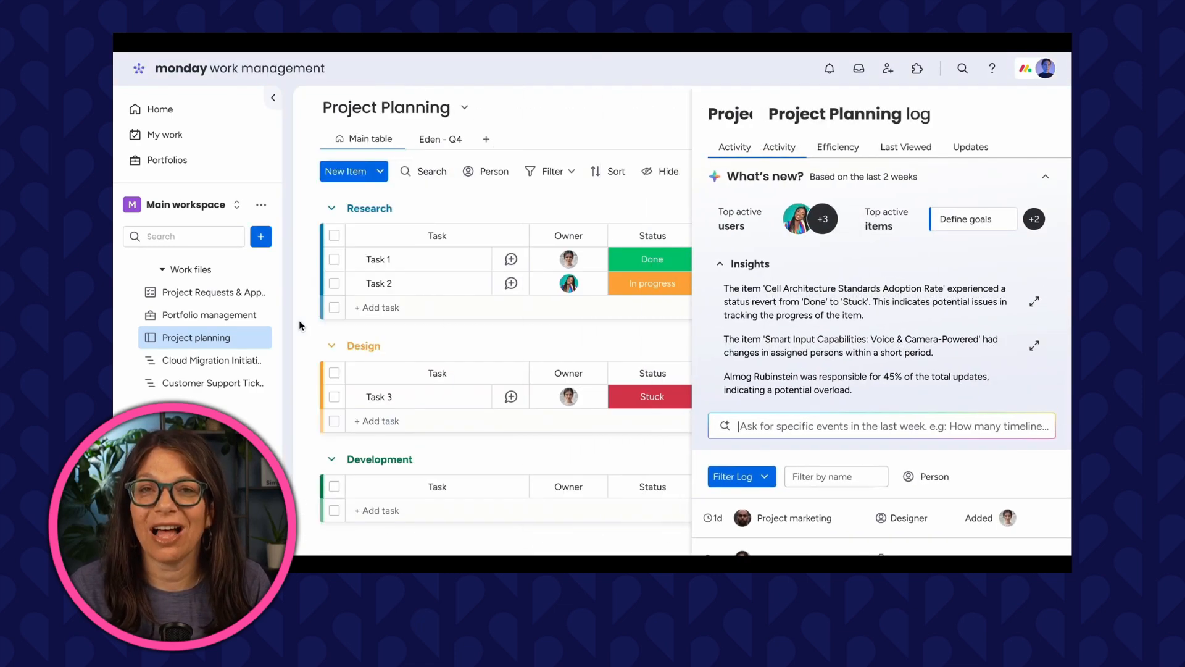
pyautogui.click(698, 346)
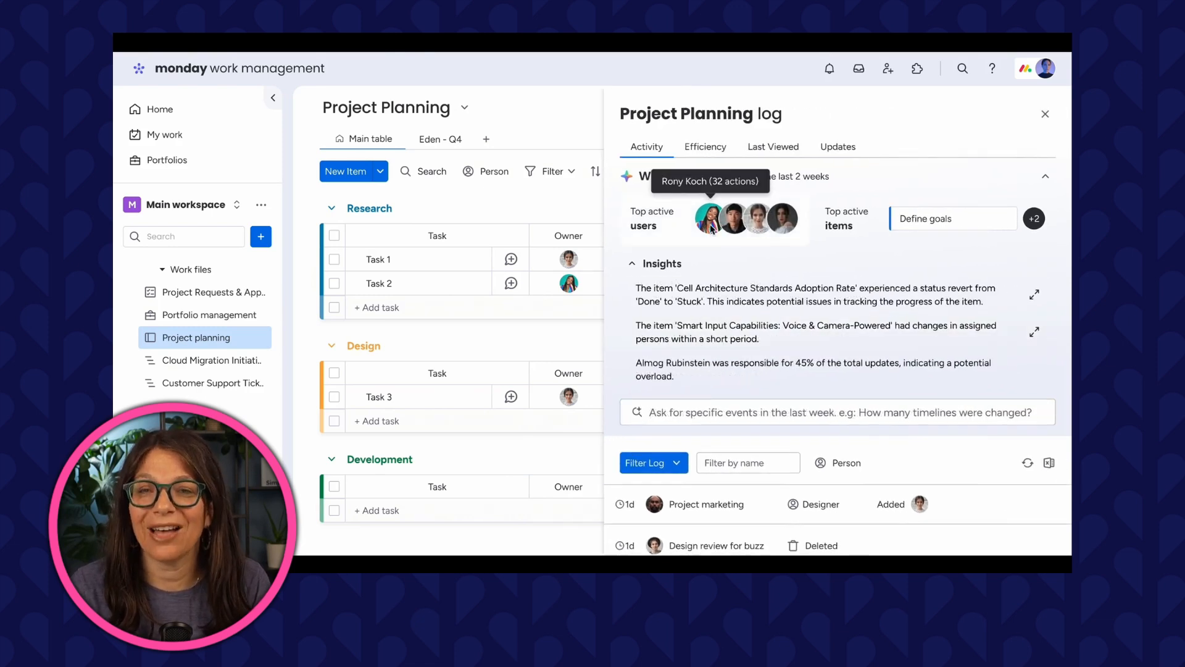
pyautogui.click(1033, 220)
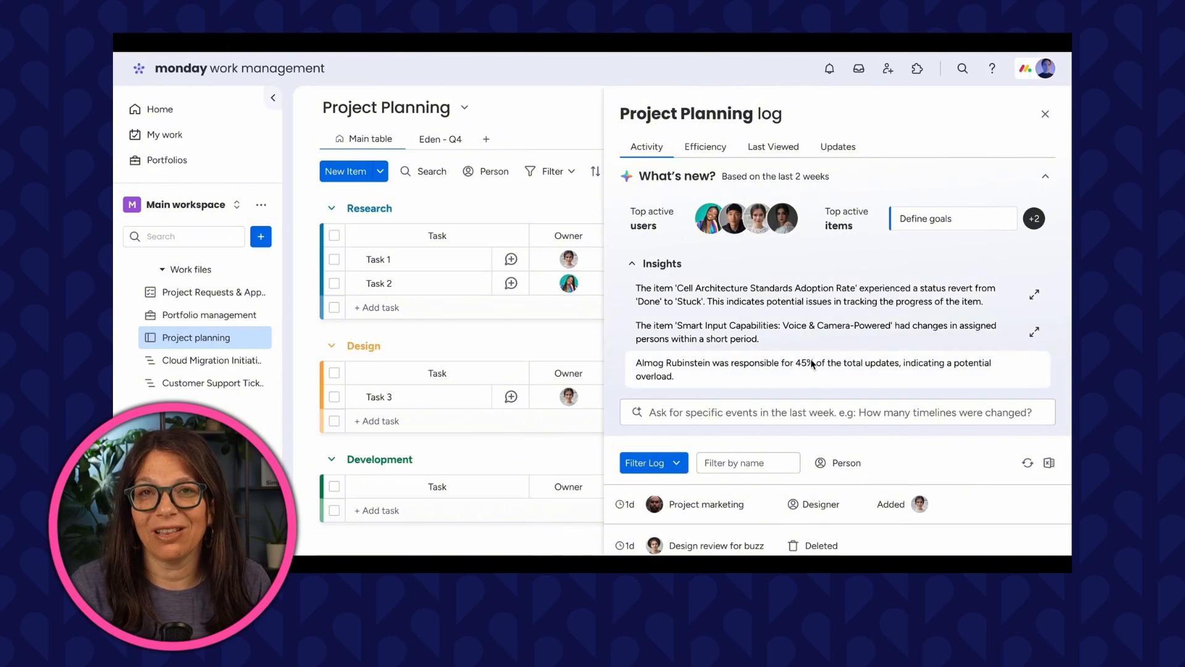
# Ask the log's AI which items have been added in the past week.
pyautogui.click(670, 416)
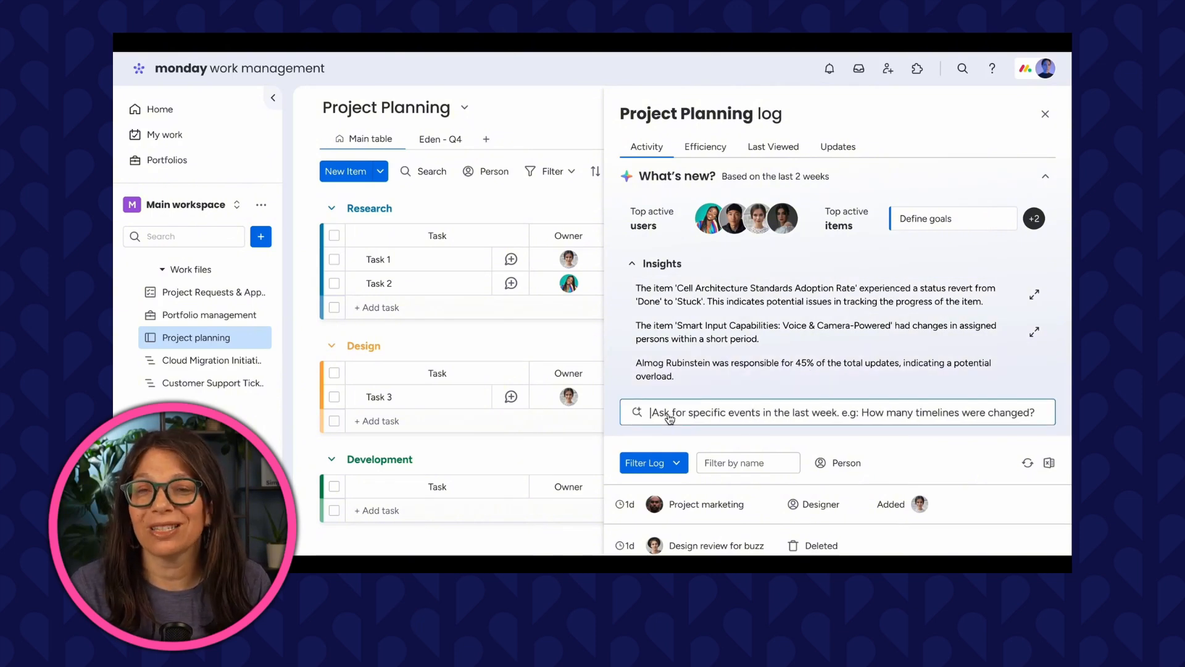
pyautogui.write('Which items have been added in the past week?')
pyautogui.press('Return')
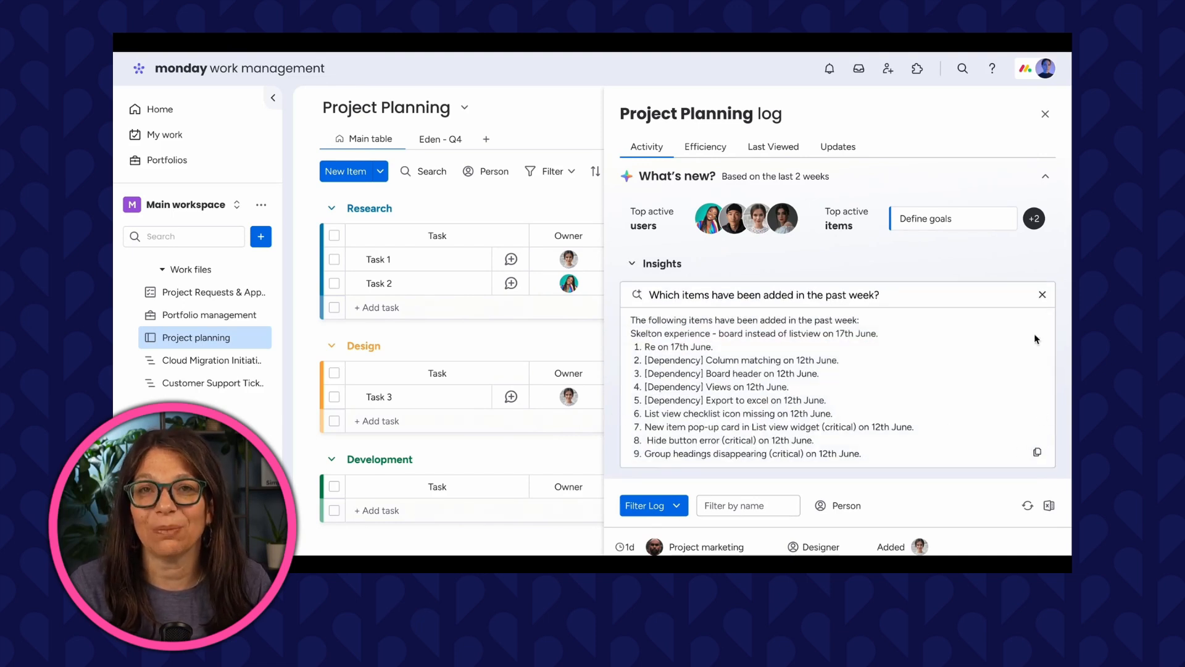
# Close the AI answer and collapse the Insights section of the log.
pyautogui.click(1043, 296)
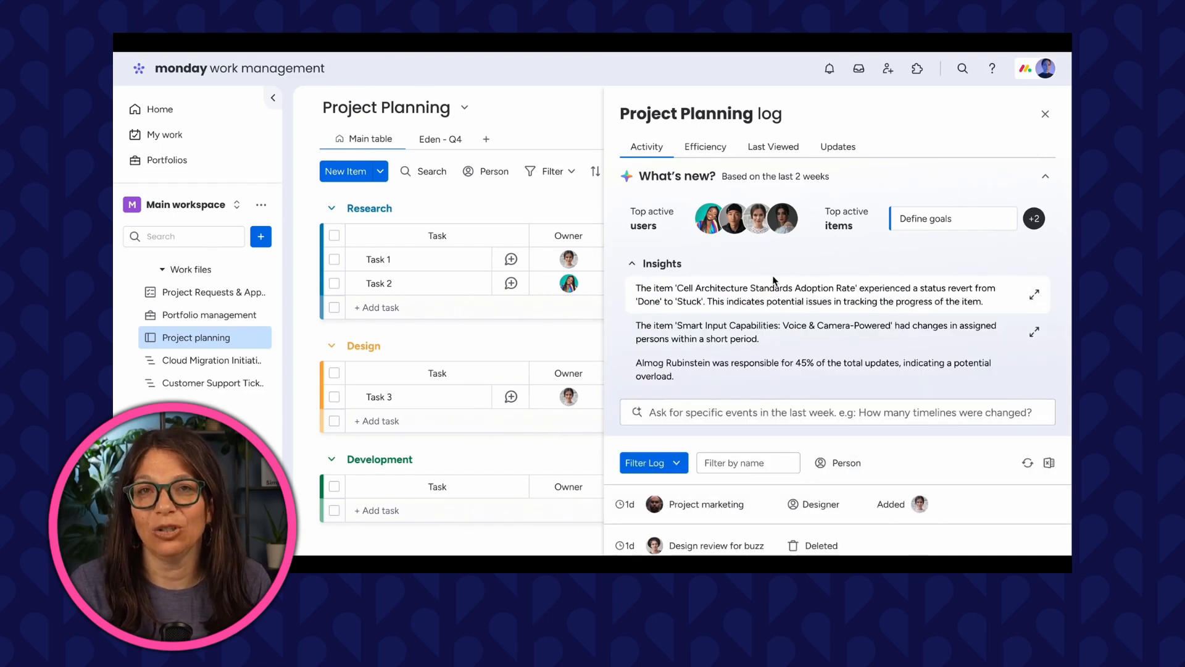
pyautogui.click(676, 267)
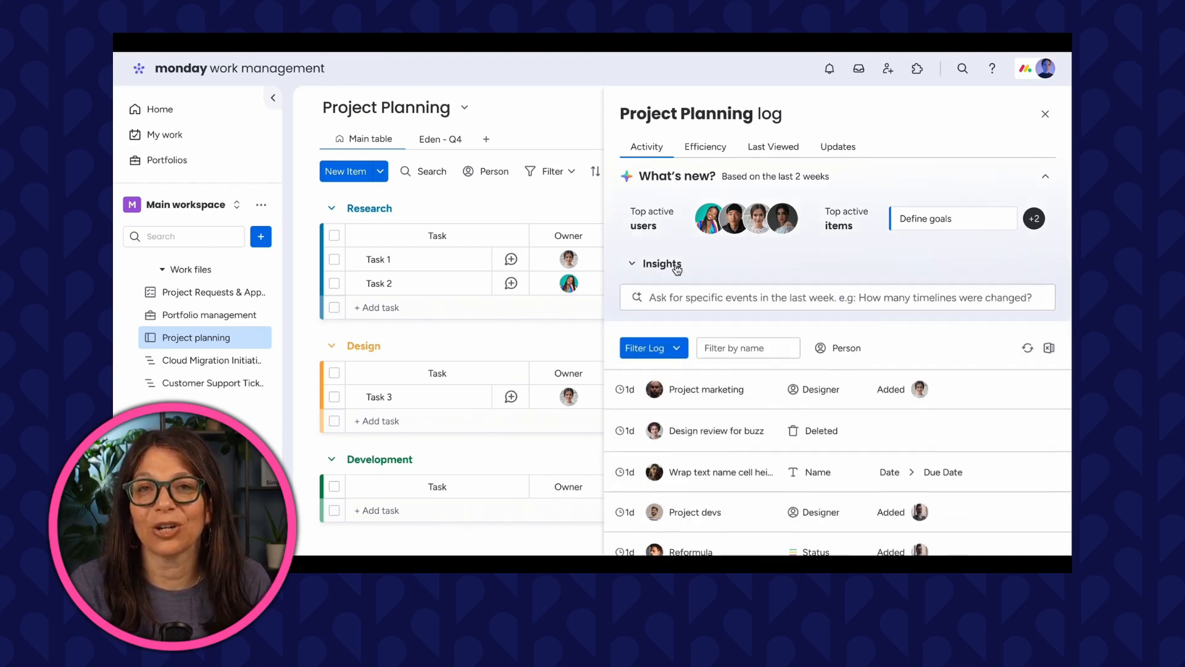
pyautogui.click(719, 180)
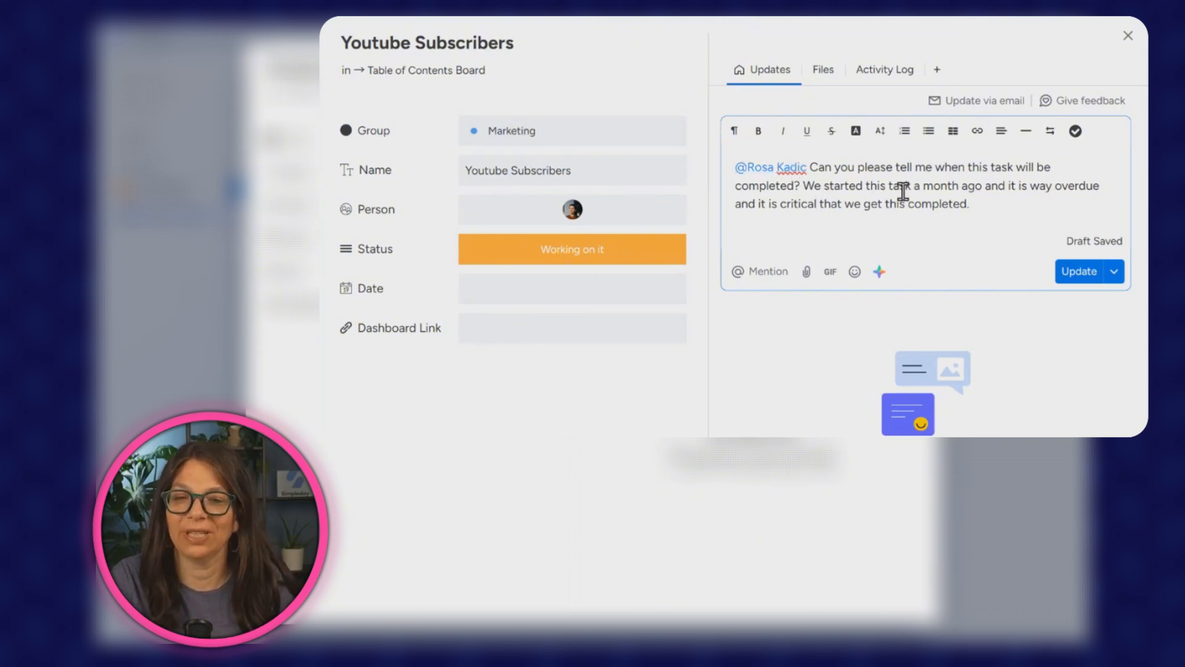
# Apply the AI writing tool's Improve text option to the drafted update.
pyautogui.click(879, 272)
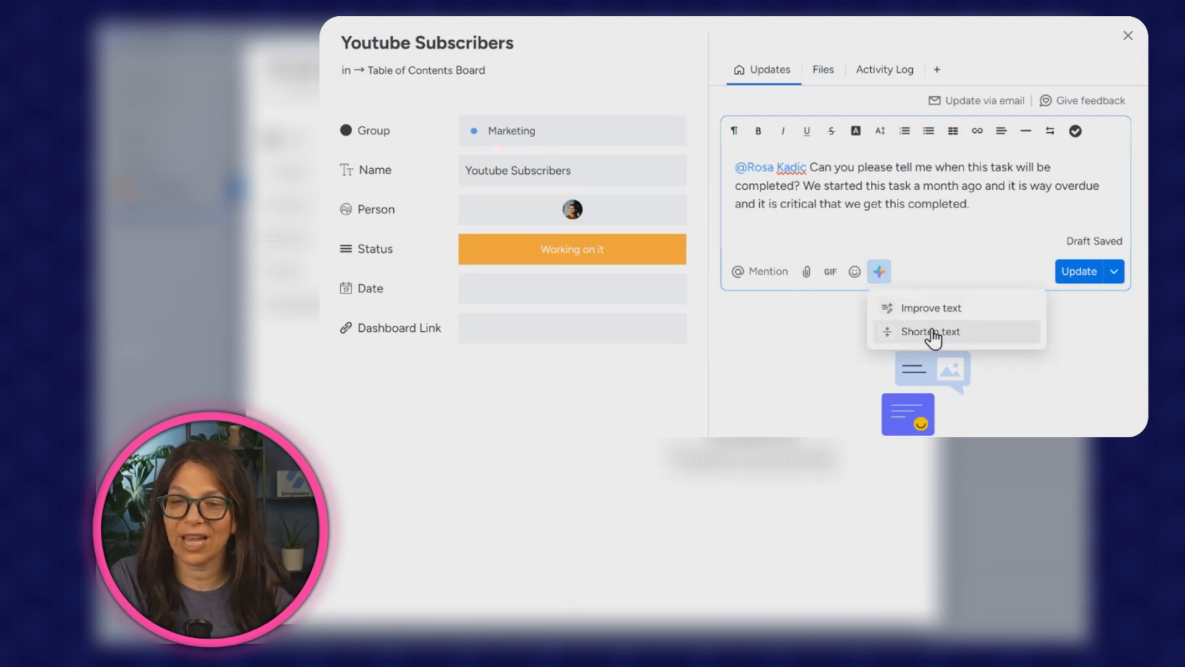
pyautogui.click(924, 308)
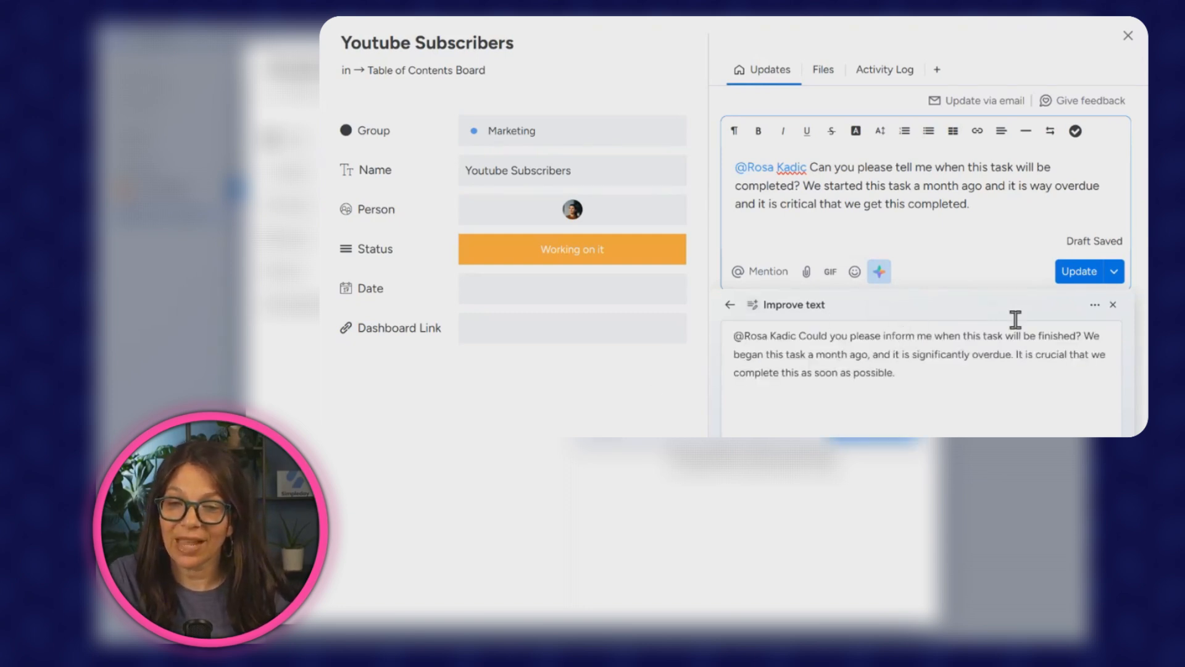
pyautogui.click(889, 439)
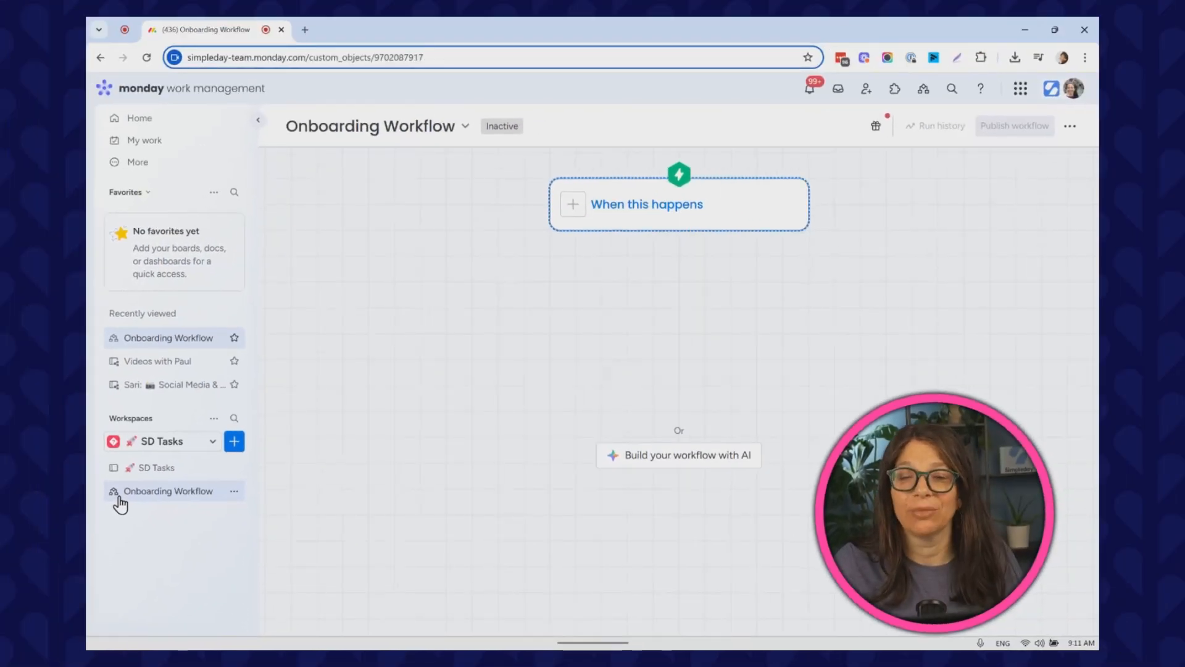
# Set the workflow's trigger to When item created by searching the trigger list for item.
pyautogui.click(622, 215)
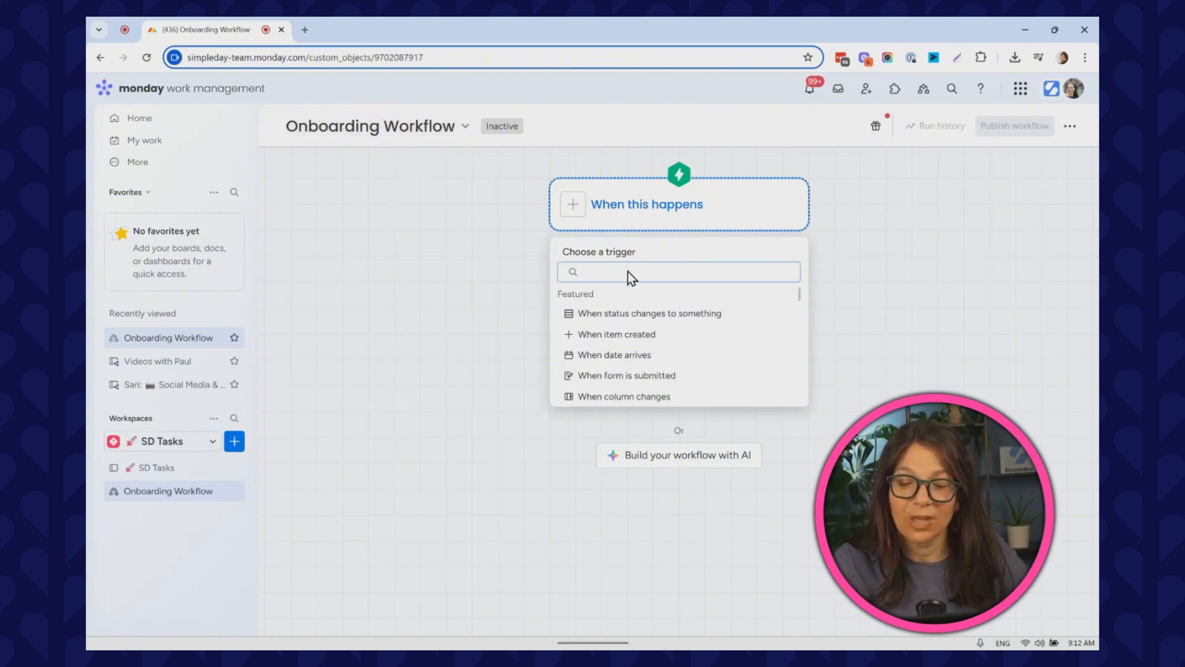
pyautogui.write('item')
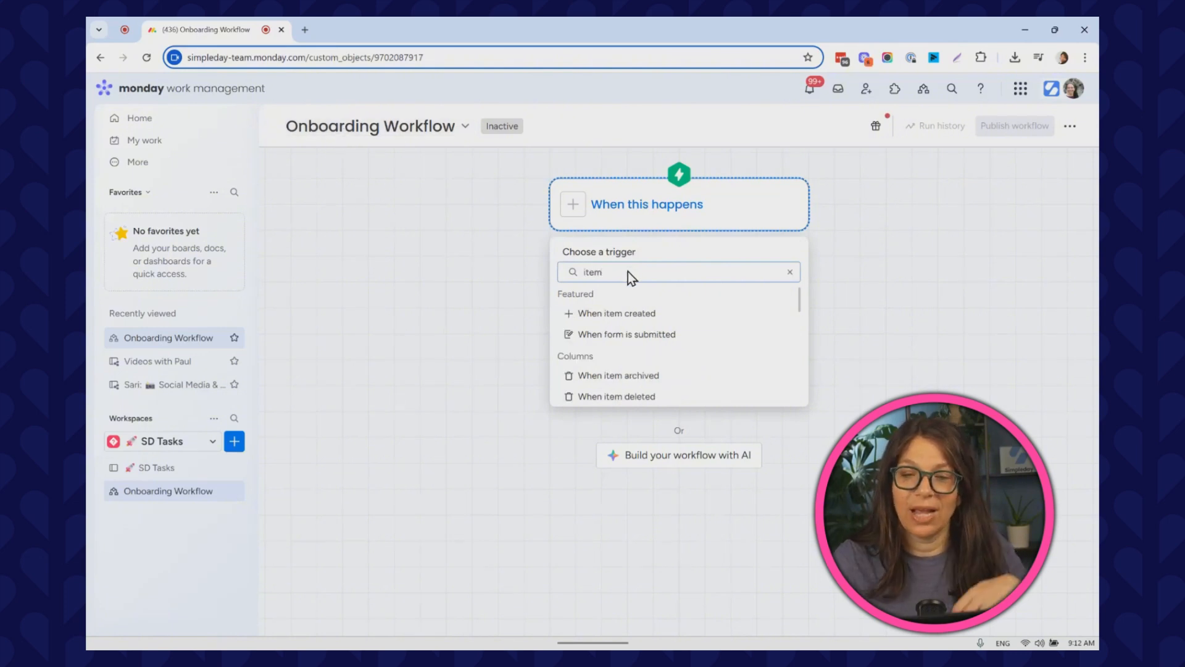
pyautogui.click(627, 313)
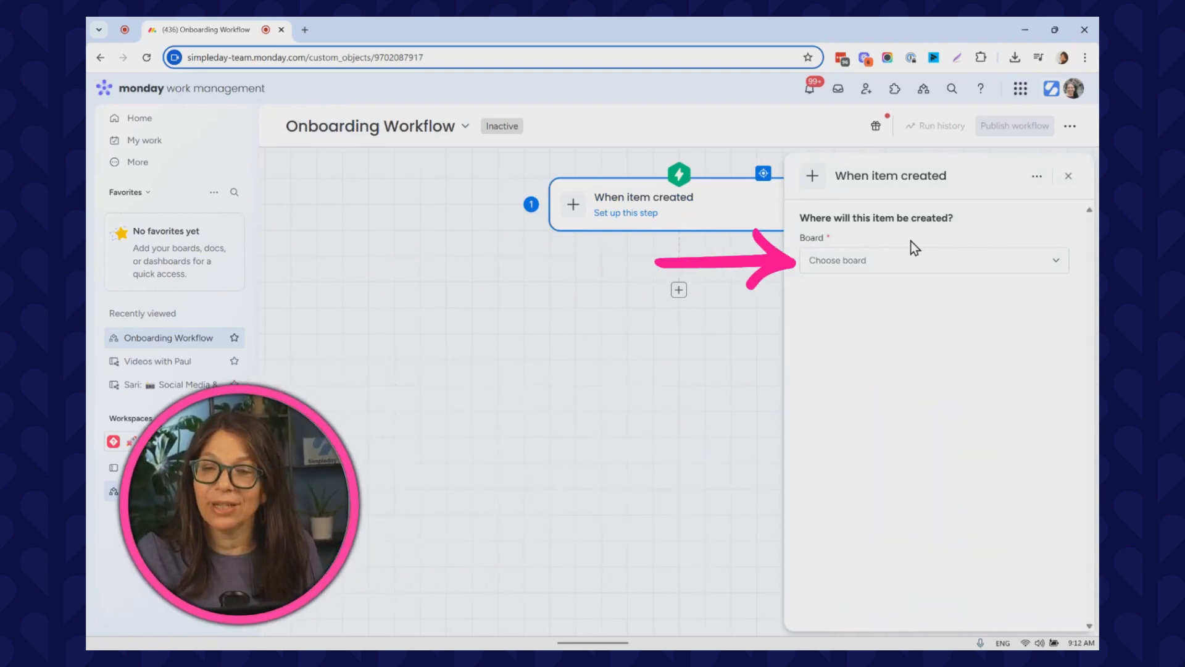
# Choose Task Board as the board for the item-created trigger.
pyautogui.click(859, 263)
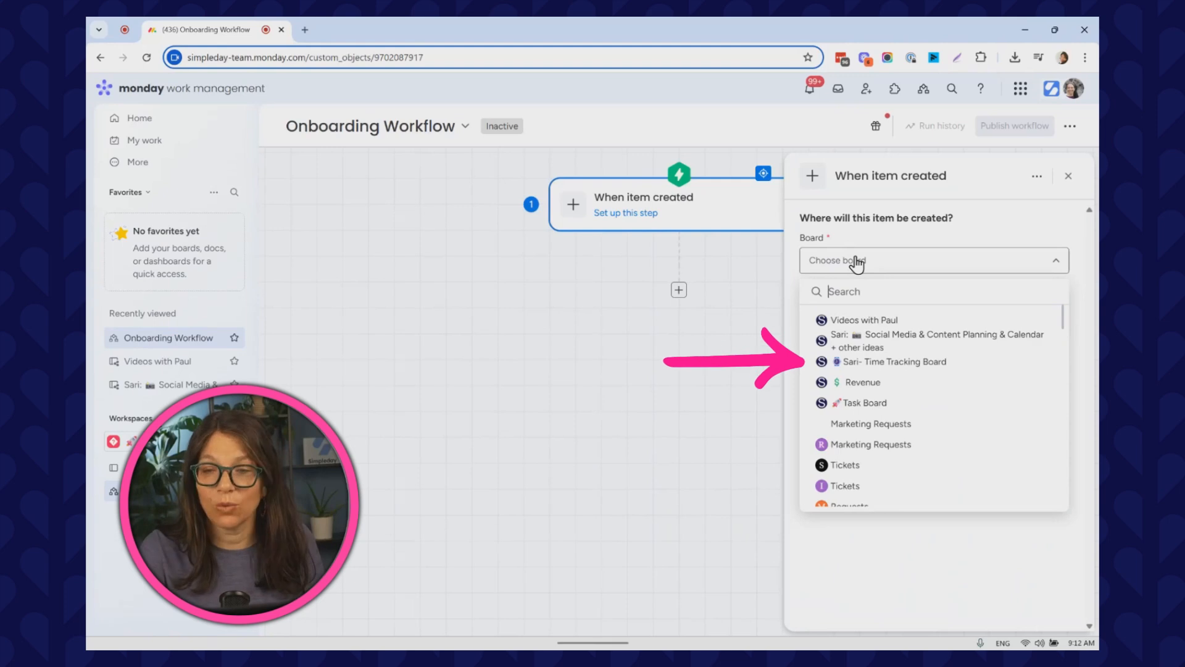
pyautogui.click(868, 404)
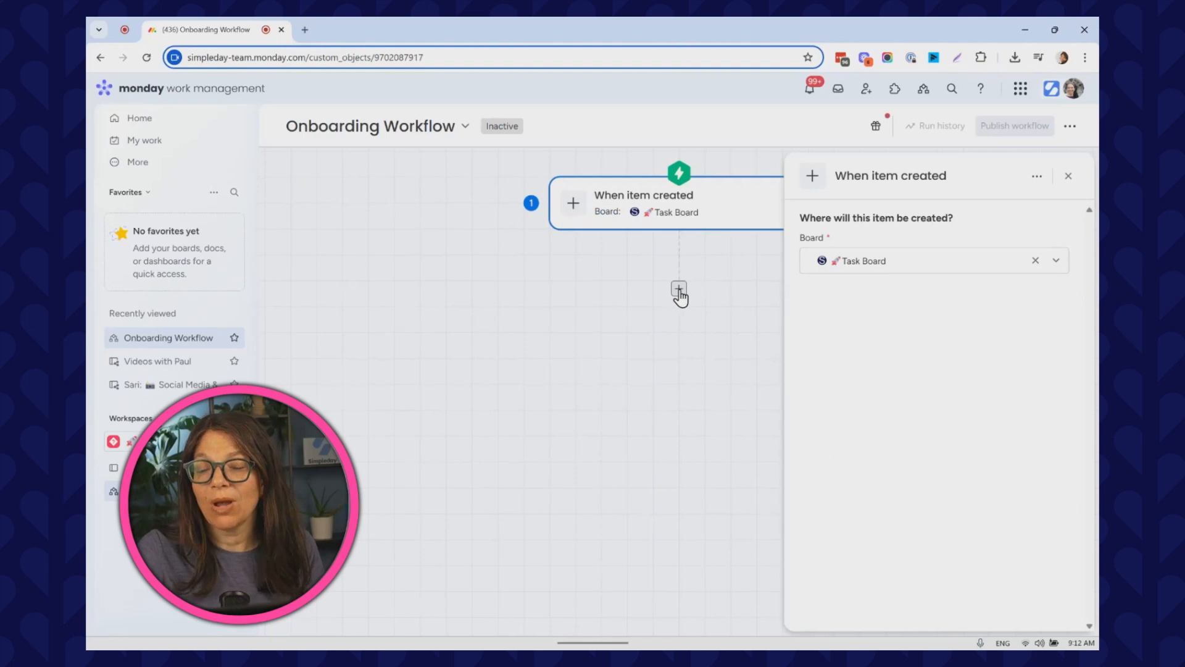
# Add a Delay step after the trigger and close its settings panel.
pyautogui.click(679, 289)
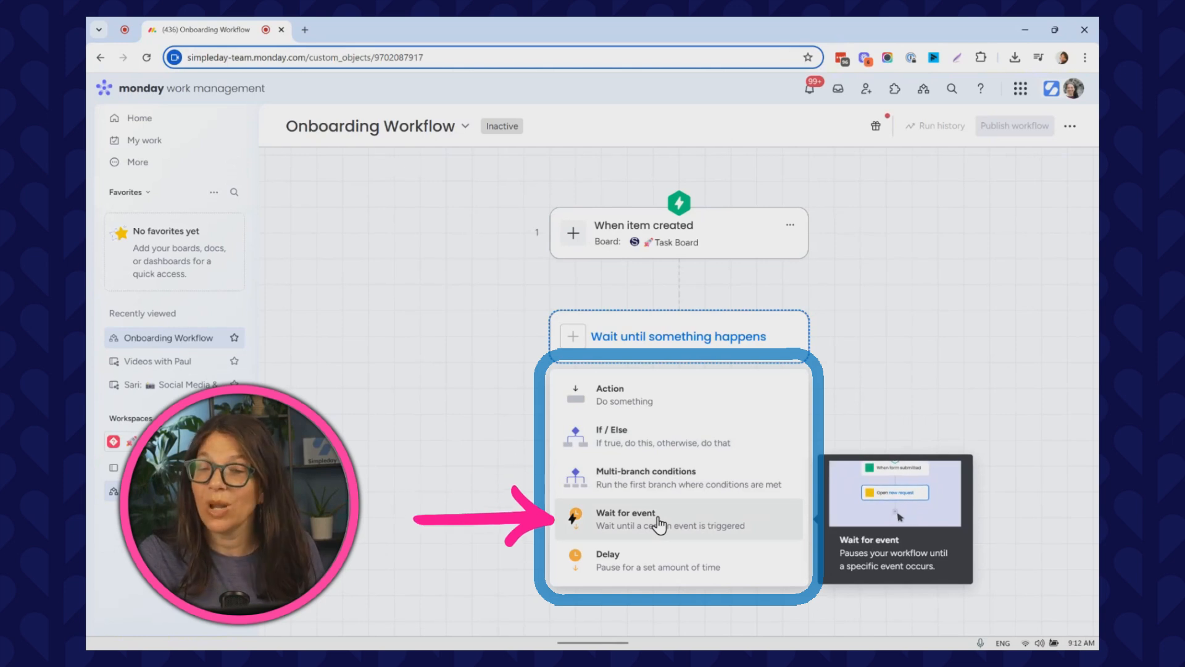
pyautogui.click(635, 557)
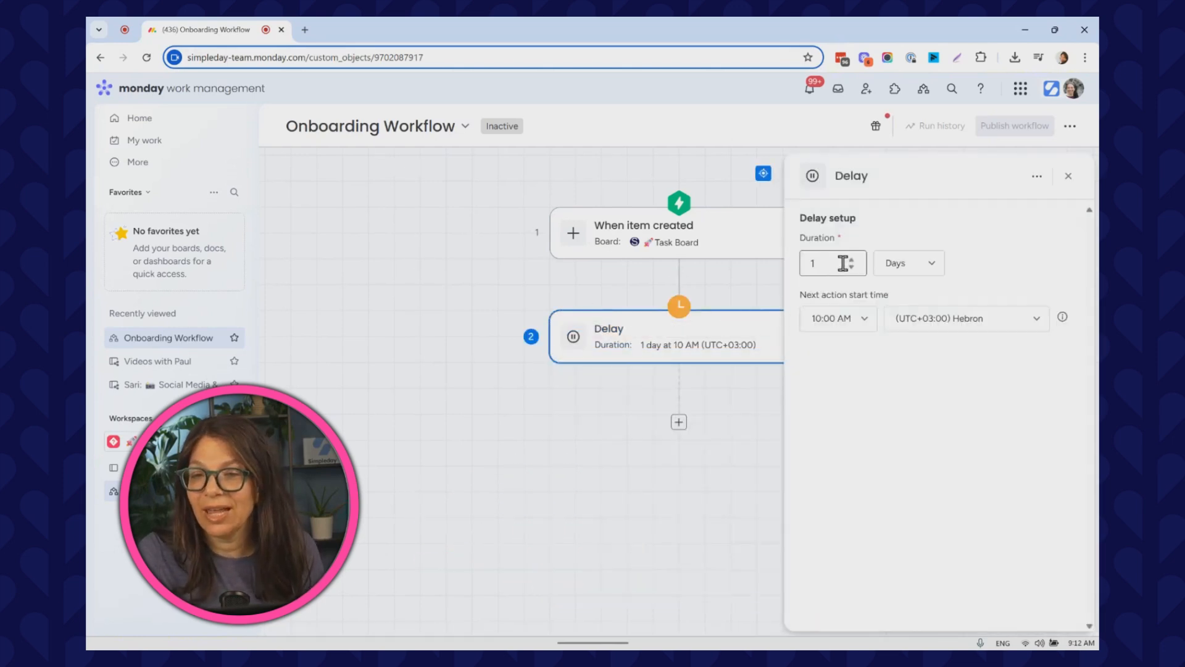
pyautogui.click(529, 471)
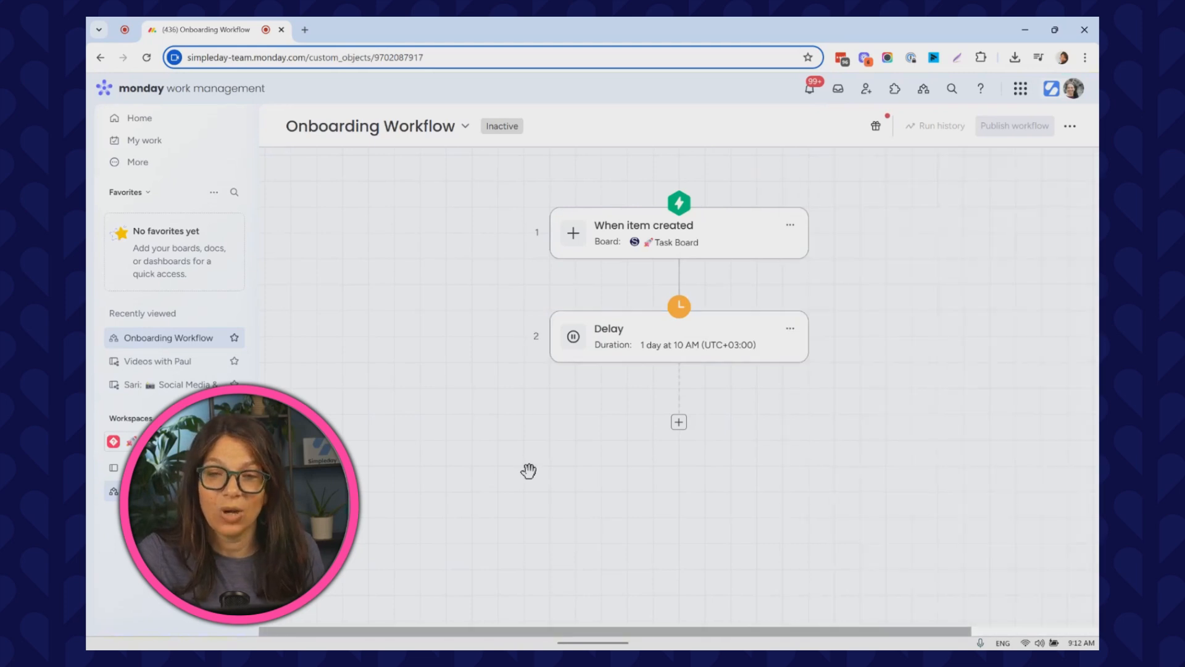
pyautogui.click(679, 422)
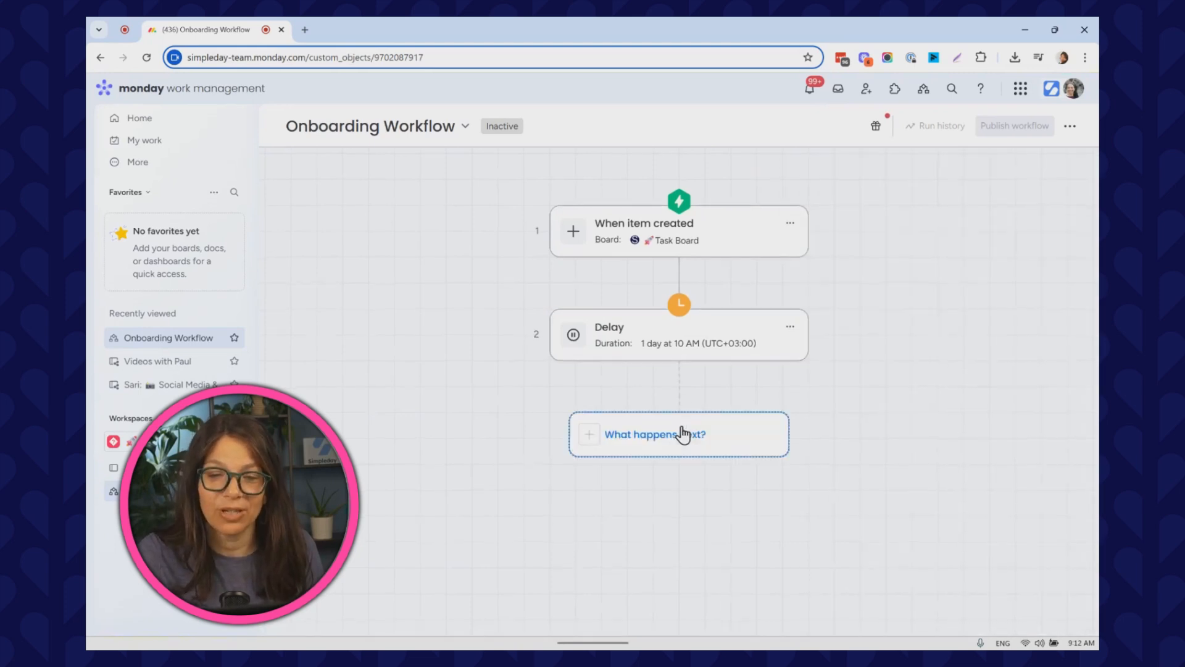
pyautogui.click(630, 408)
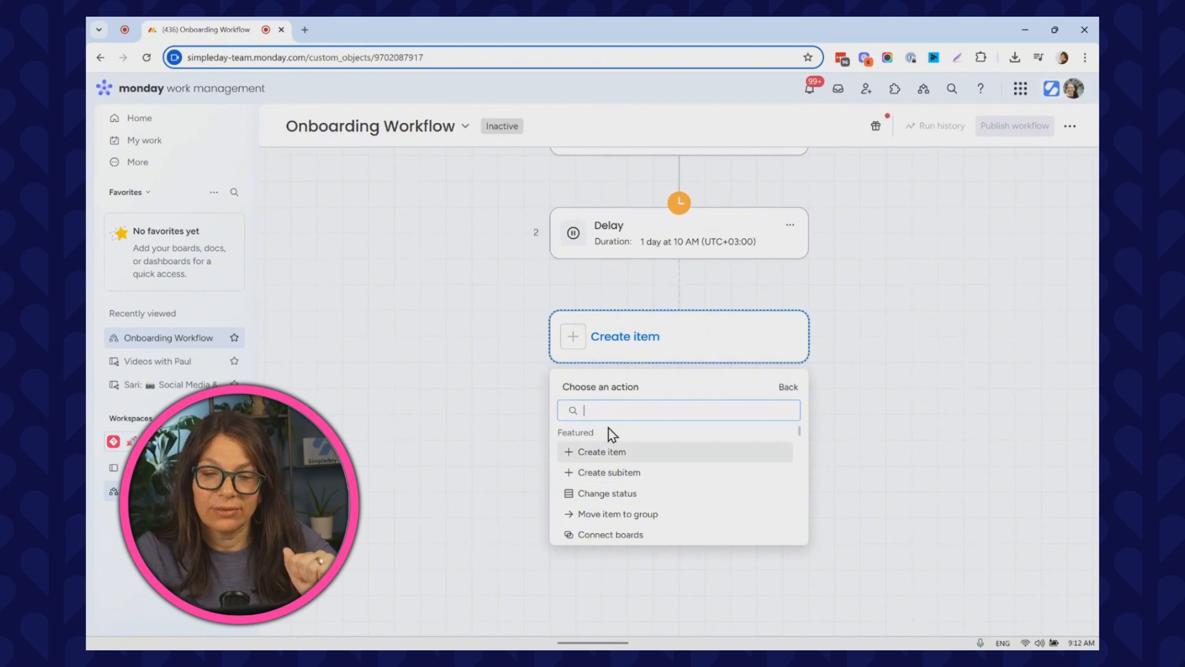
pyautogui.click(432, 332)
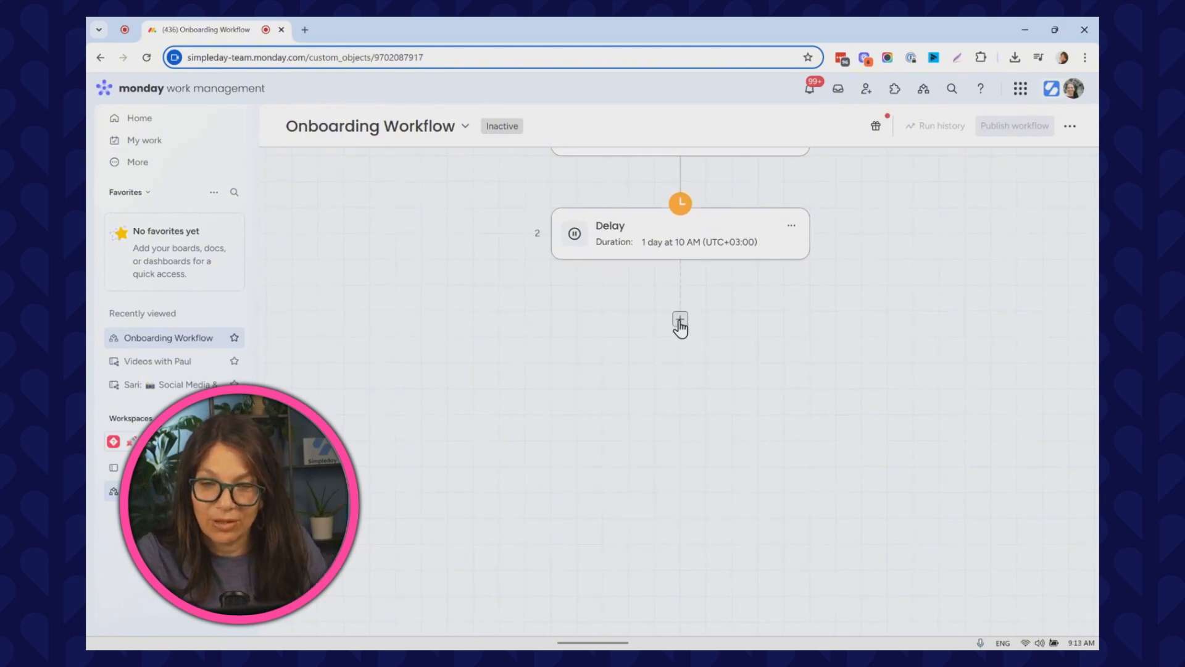
# Add an If/Else step after the delay with the condition If status is something.
pyautogui.click(679, 322)
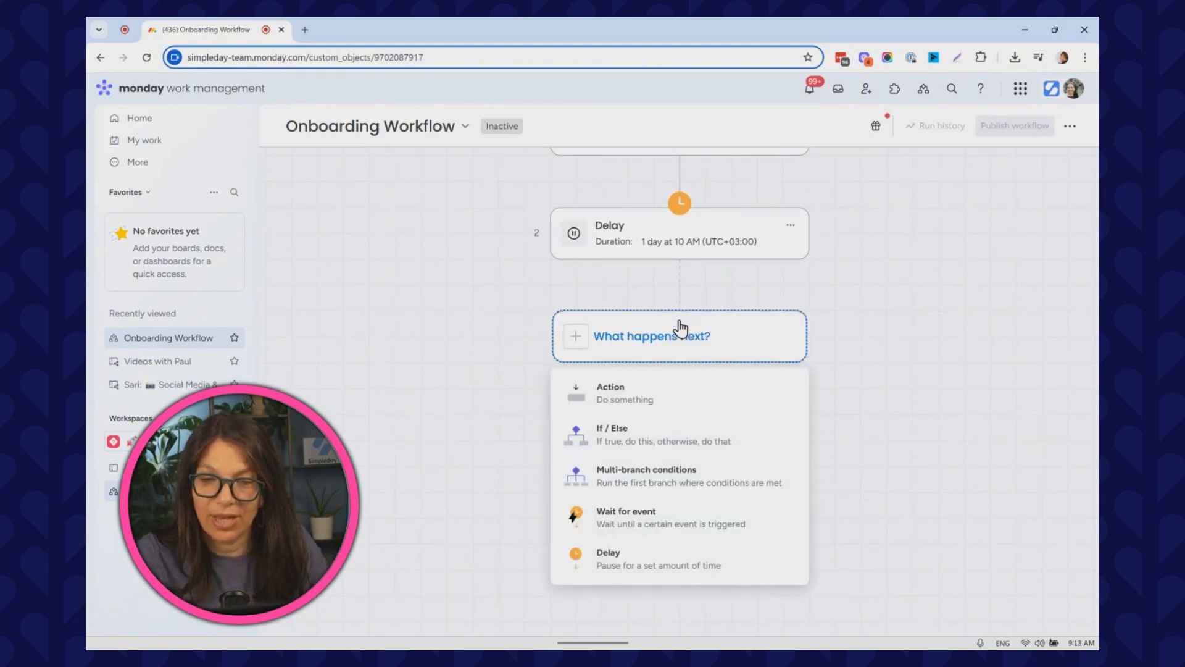
pyautogui.click(659, 439)
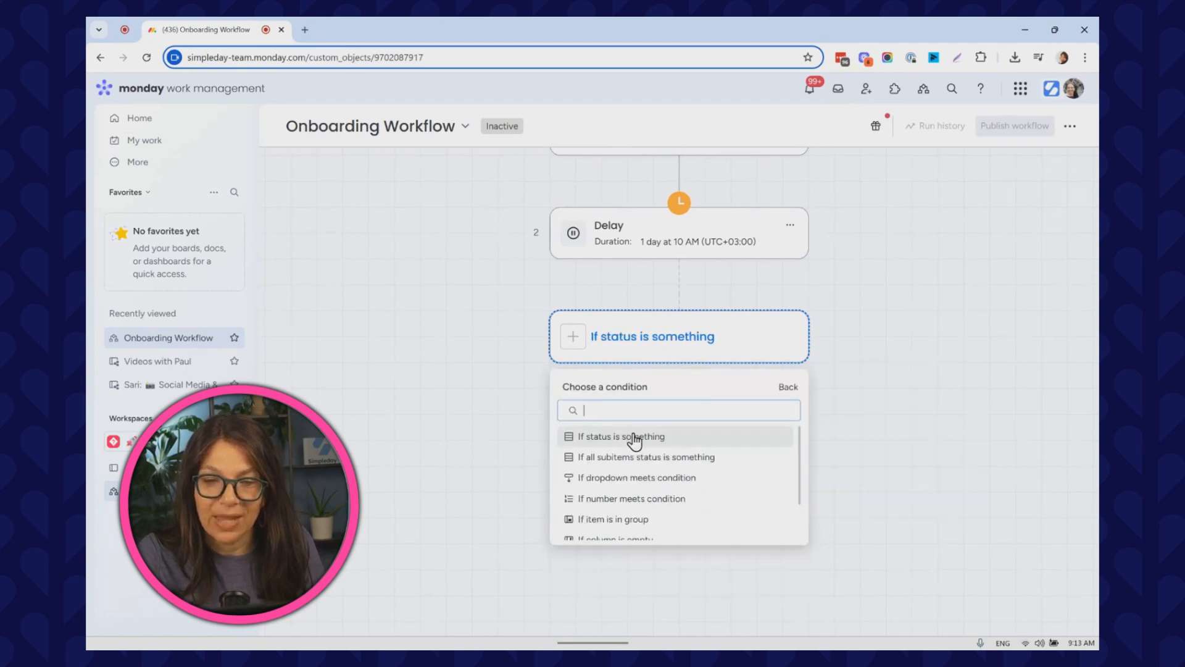
pyautogui.click(577, 441)
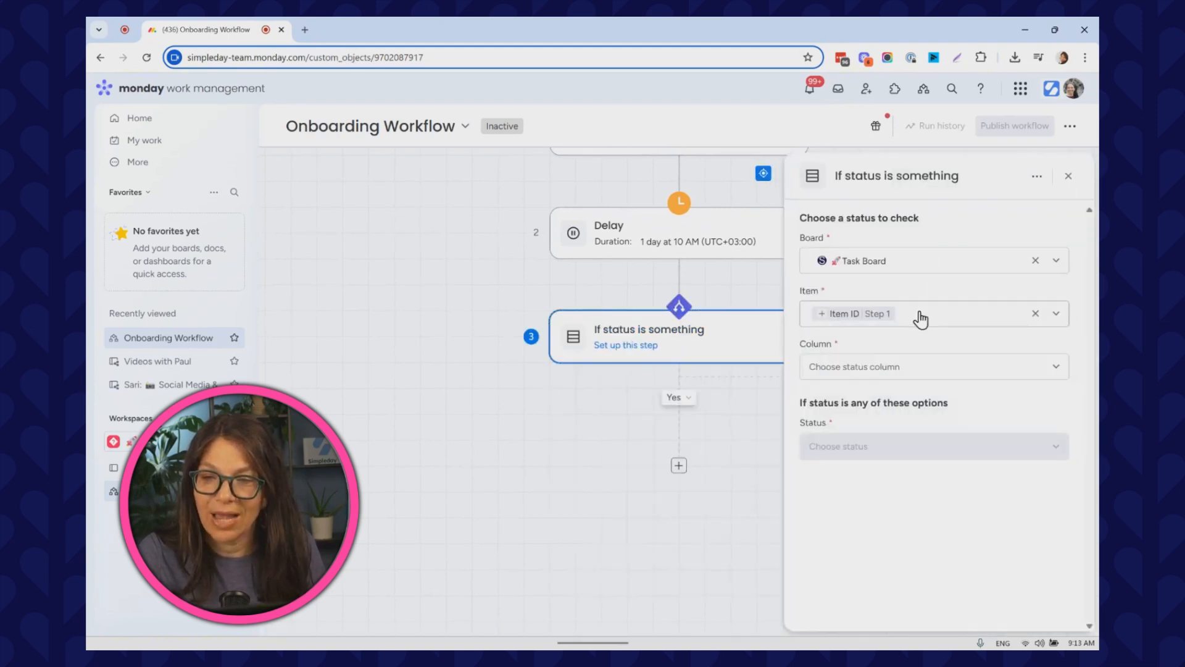
# Set the If/Else condition to check the Type column for the Onboarding status and close the settings panel.
pyautogui.click(894, 375)
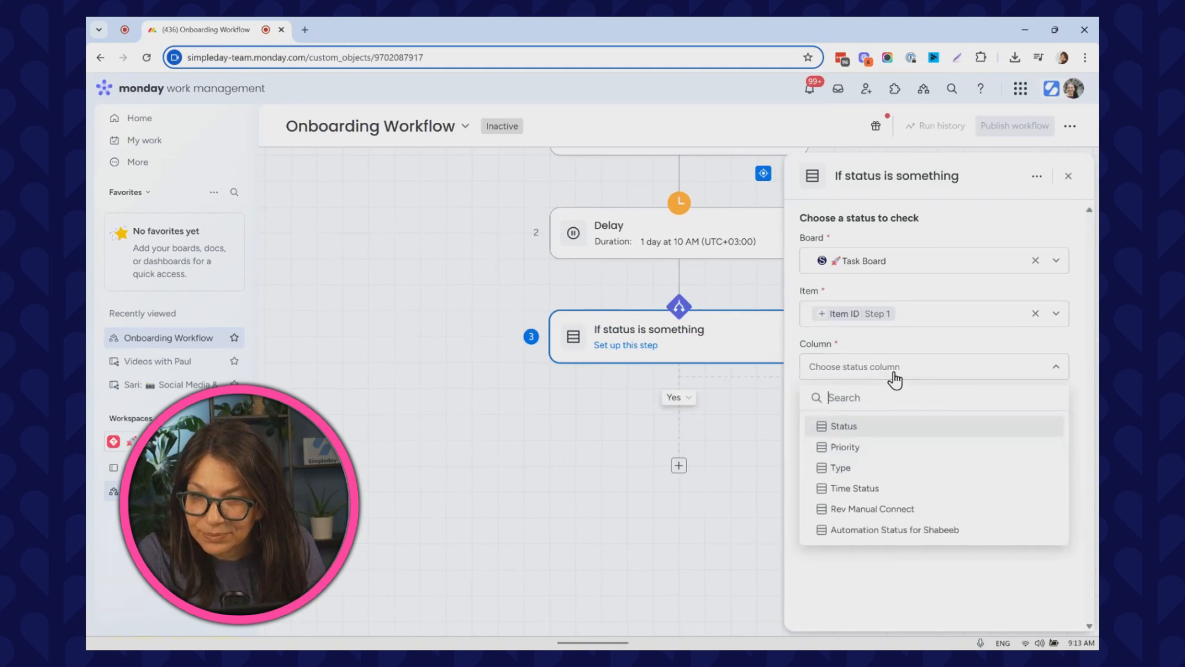
pyautogui.click(865, 469)
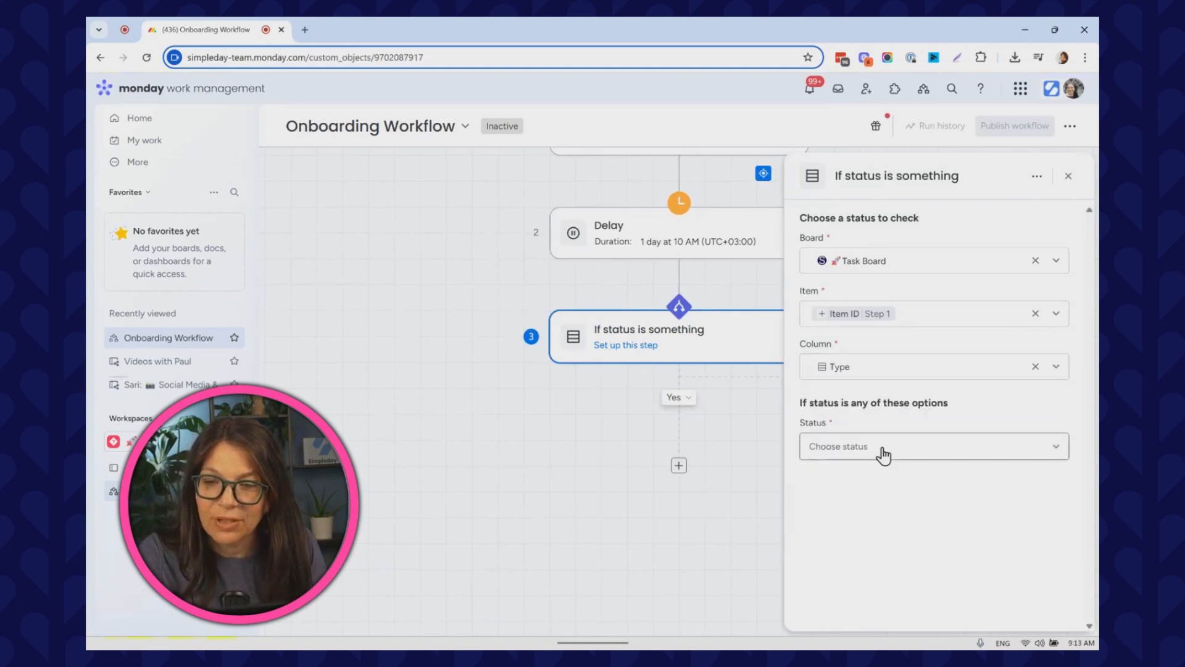
pyautogui.click(883, 450)
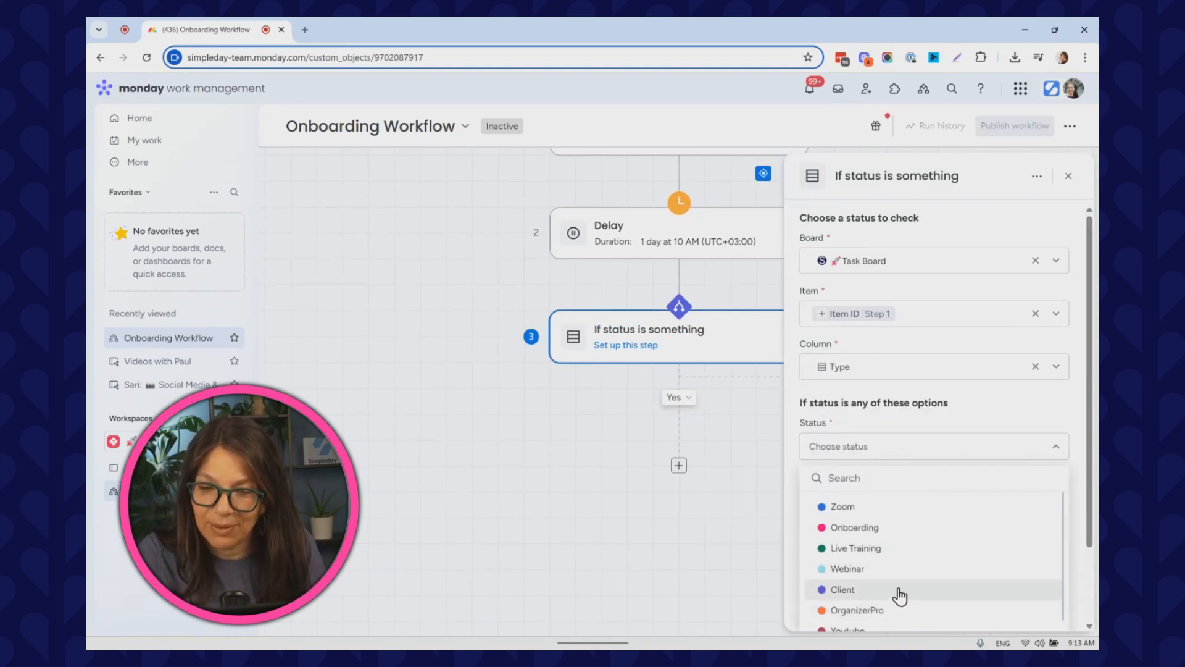
pyautogui.scroll(-2, 869, 546)
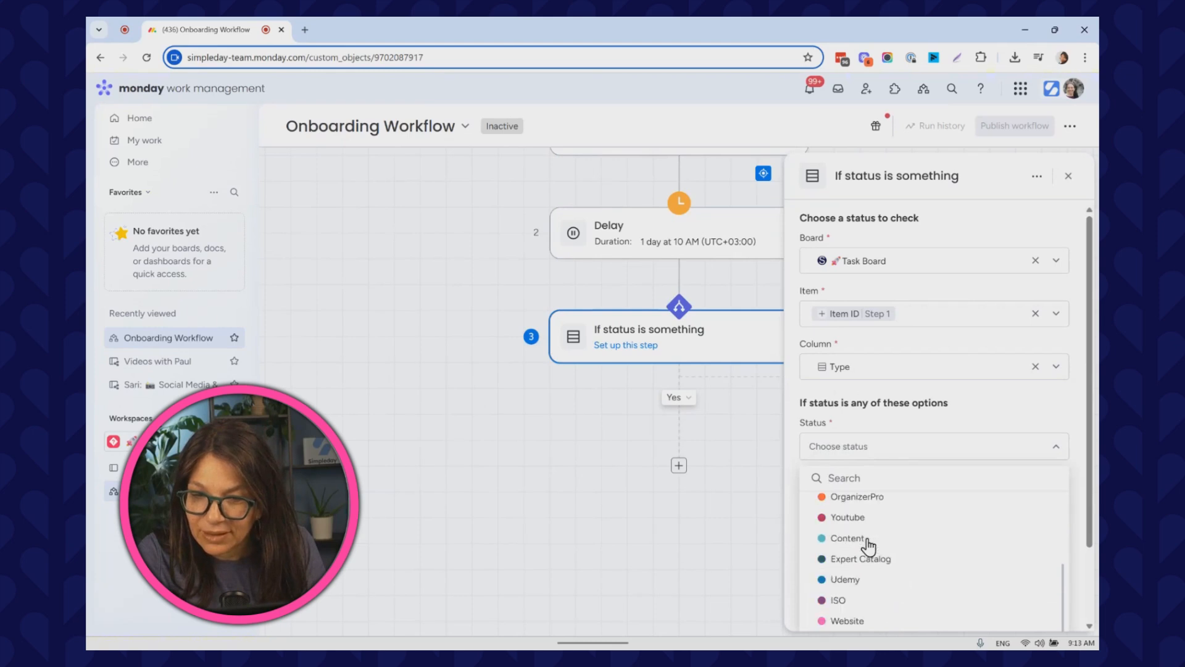
pyautogui.click(851, 476)
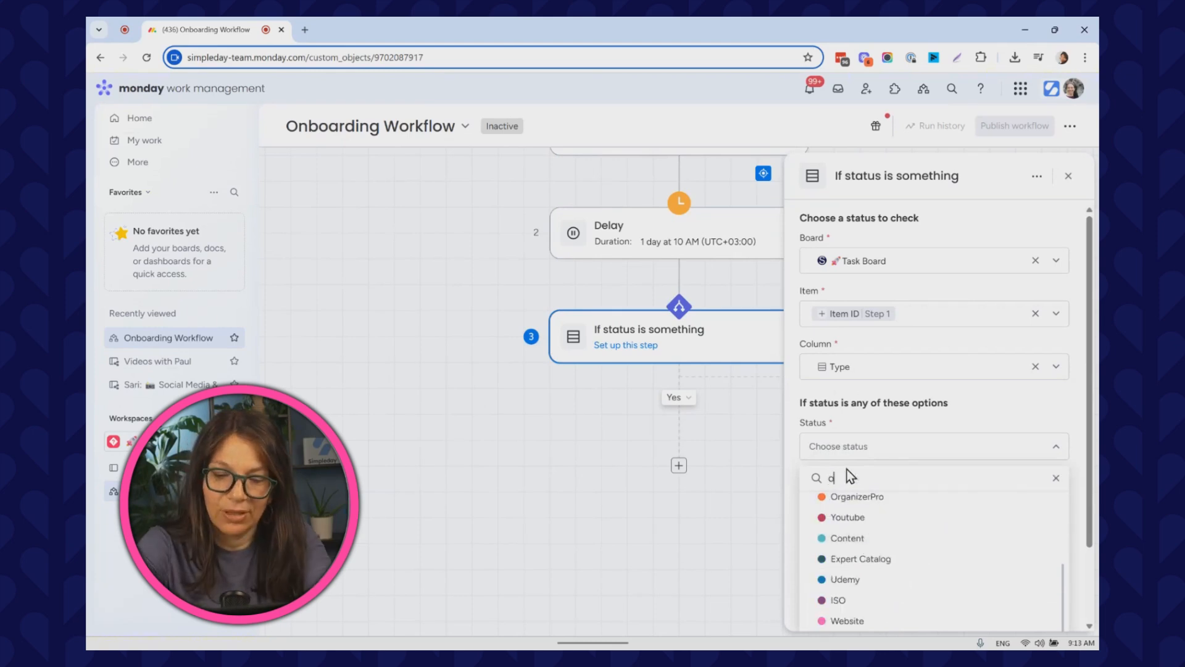
pyautogui.write('on')
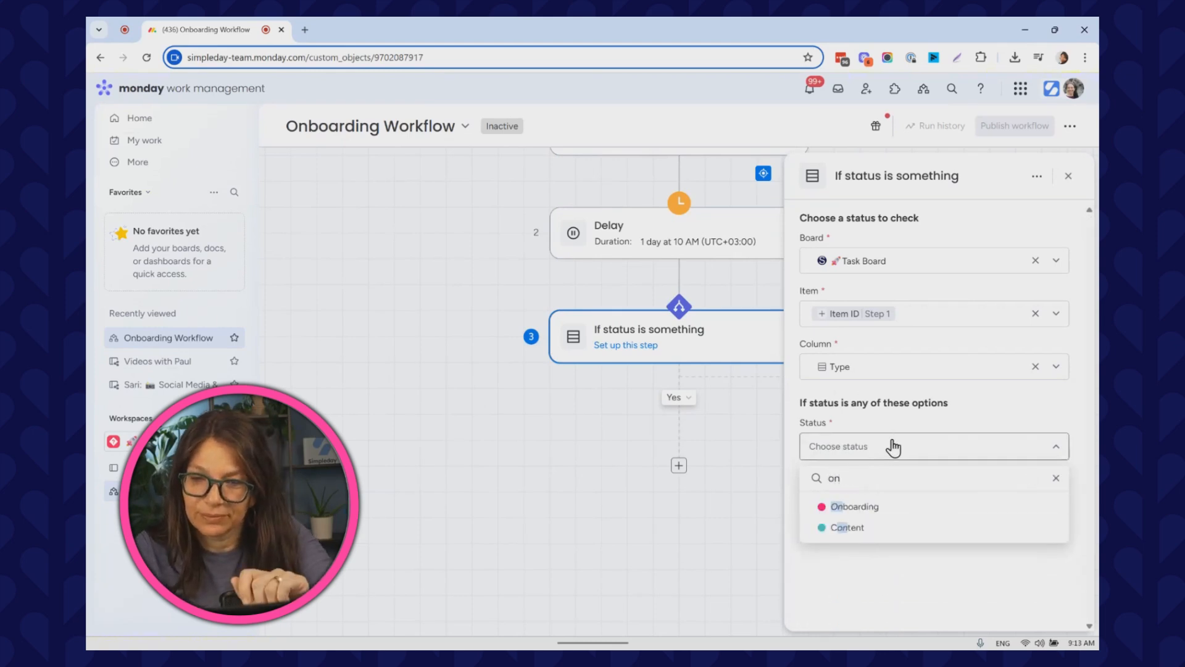
pyautogui.click(855, 508)
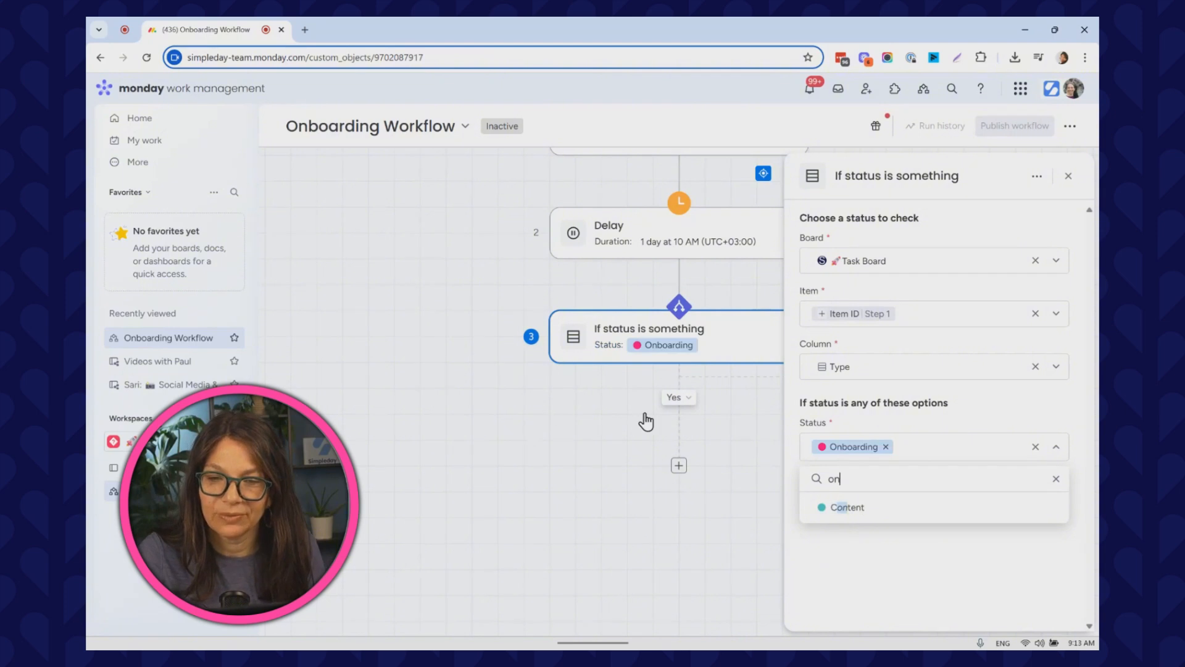
pyautogui.click(476, 476)
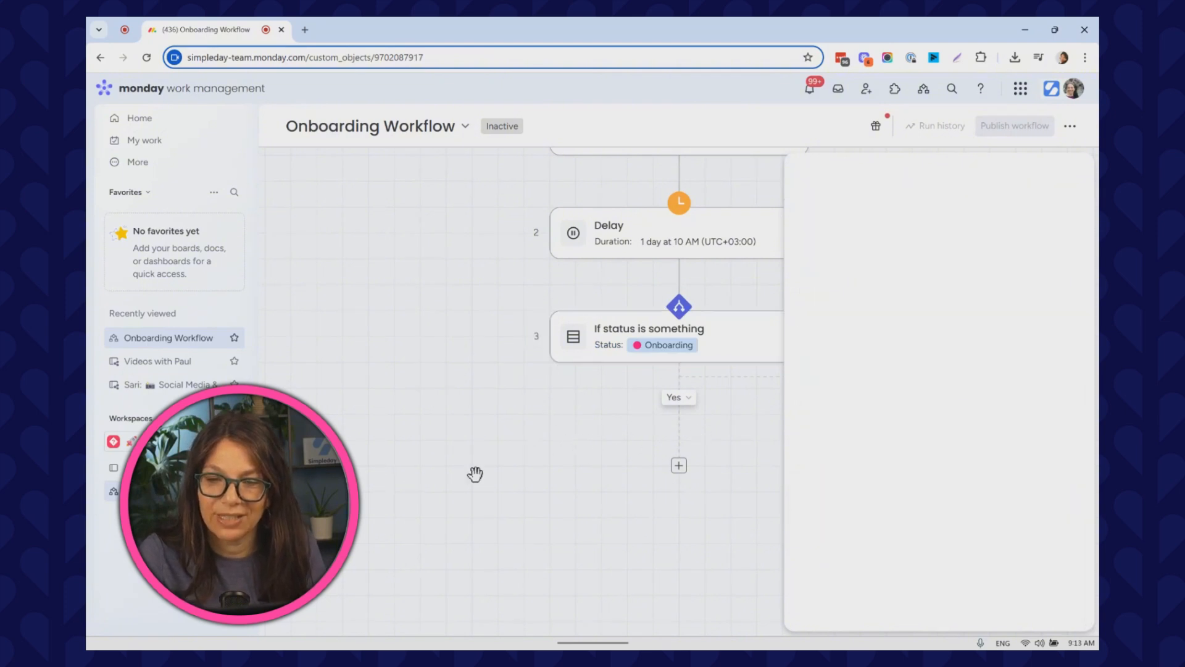
# Add a Create subitem action on the Yes branch and close its settings panel.
pyautogui.click(679, 467)
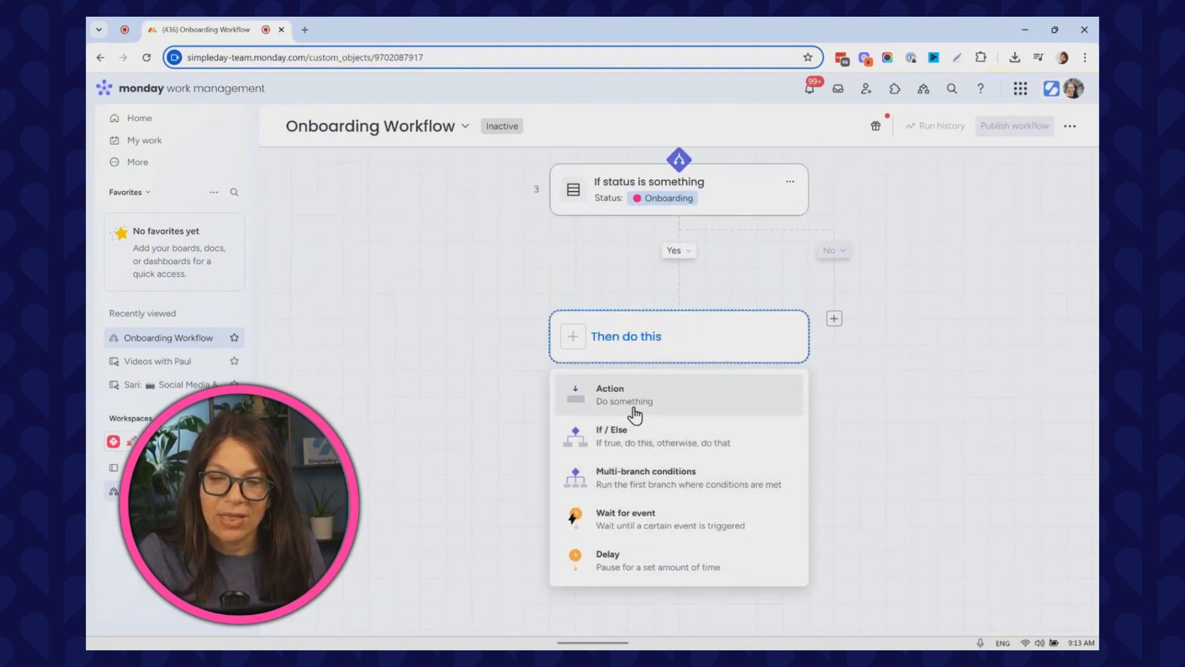
pyautogui.click(637, 413)
pyautogui.click(610, 472)
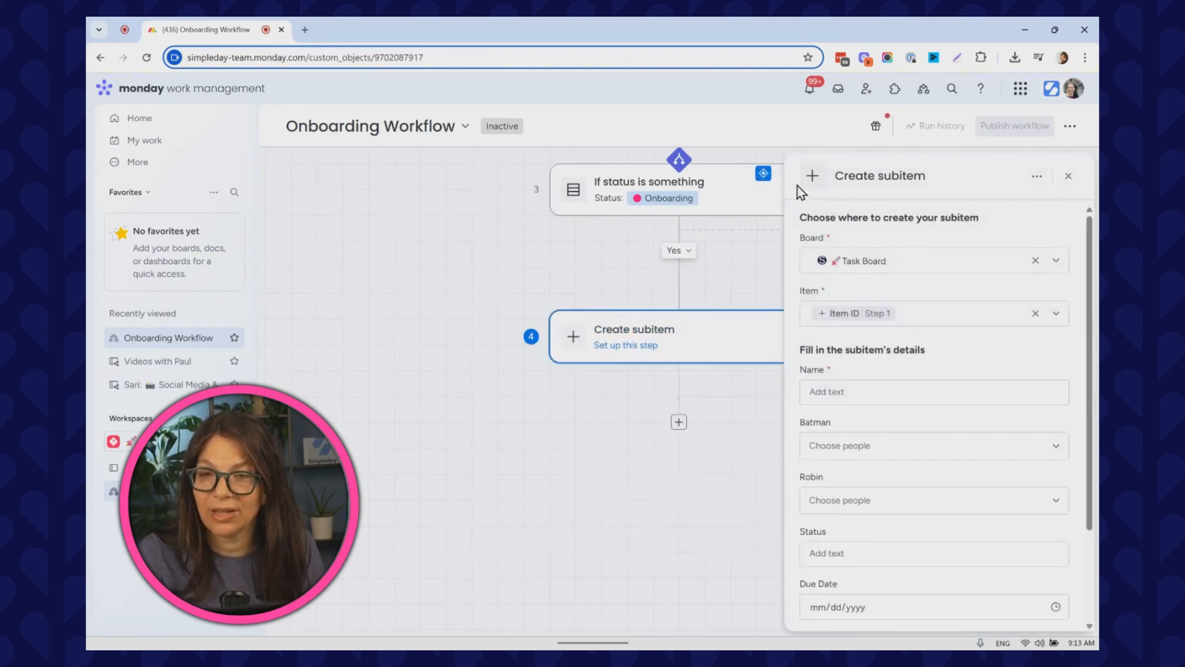
pyautogui.click(1069, 177)
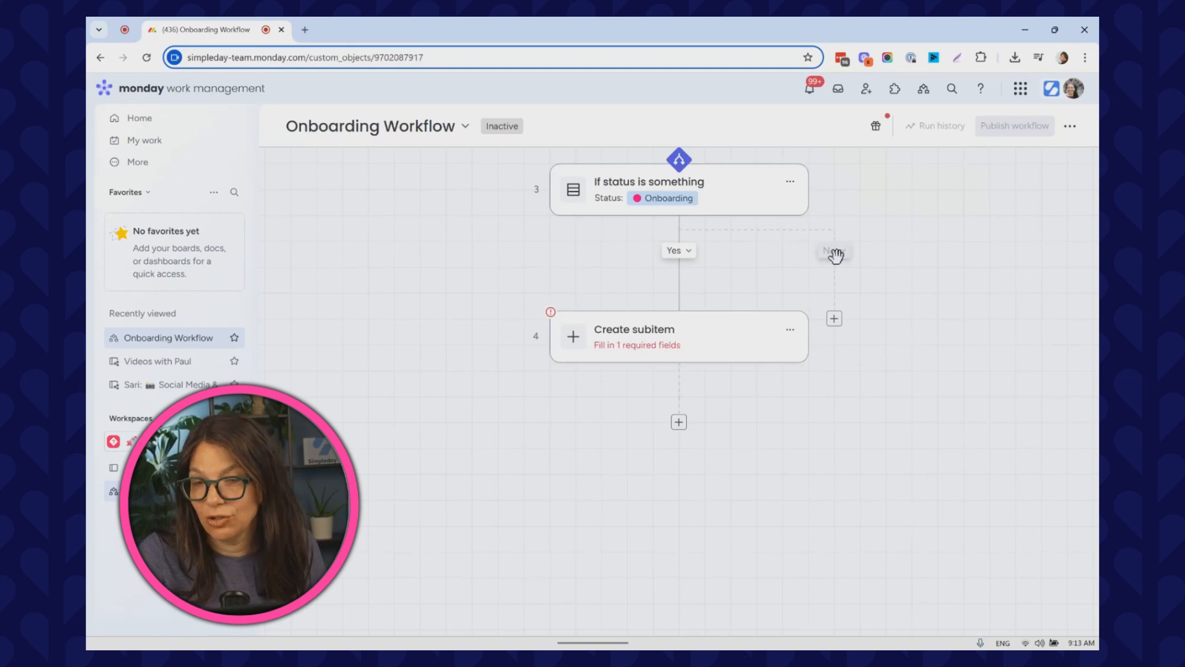
# Add an Add assignee action on the No branch by searching the actions for ass, then close its settings.
pyautogui.click(834, 320)
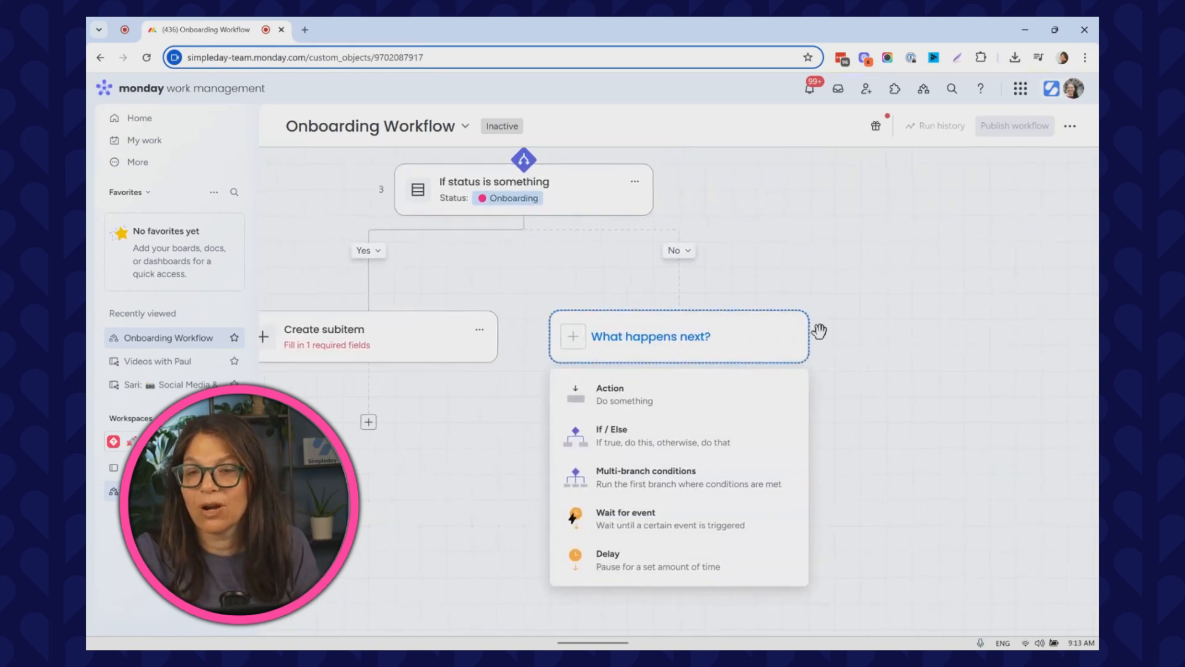
pyautogui.click(642, 401)
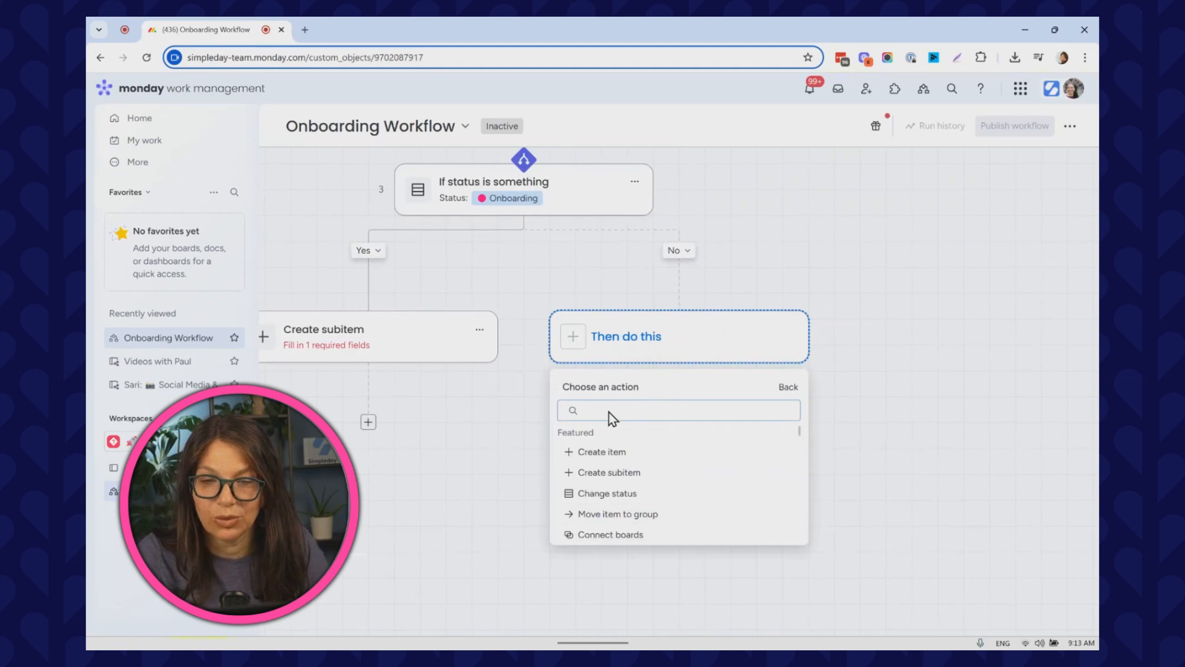
pyautogui.write('ass')
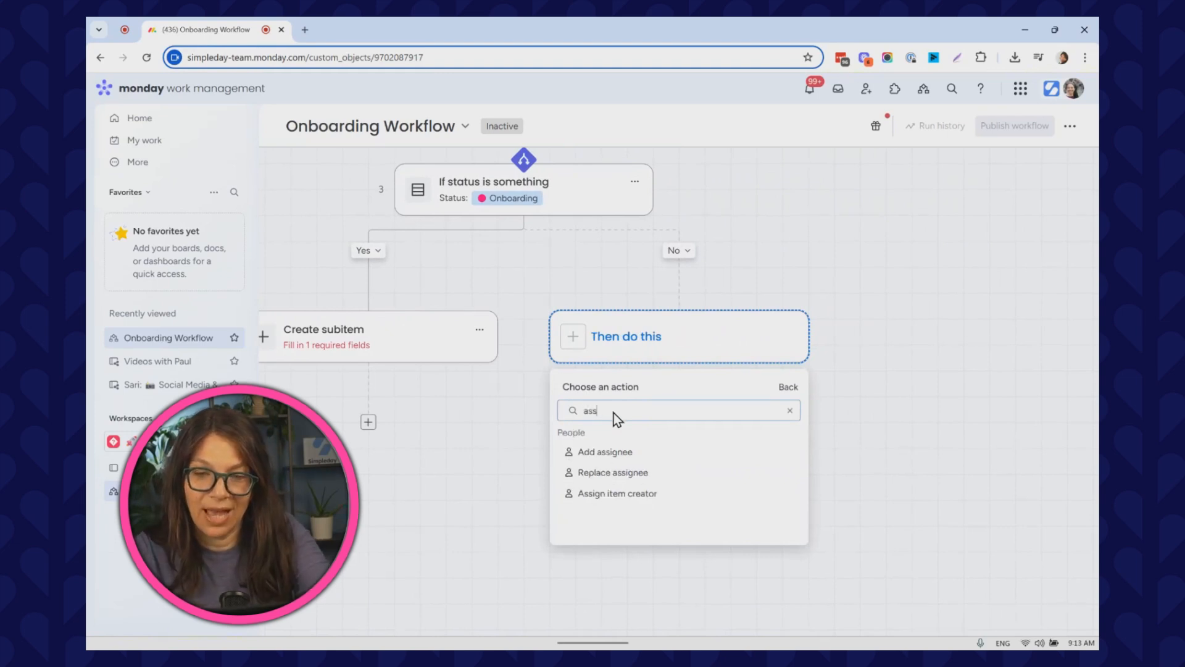
pyautogui.click(616, 450)
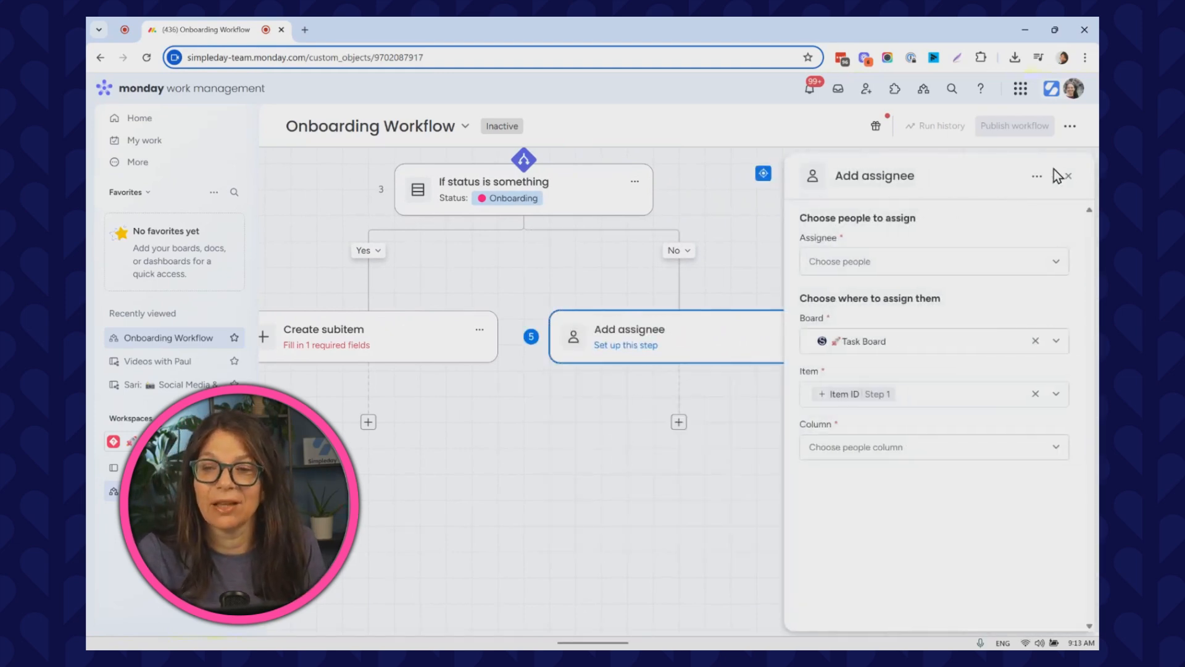
pyautogui.click(1081, 176)
# Add another action below Add assignee and search the action list for slack.
pyautogui.moveTo(577, 450); pyautogui.dragTo(730, 604)
pyautogui.moveTo(916, 176); pyautogui.dragTo(903, 261)
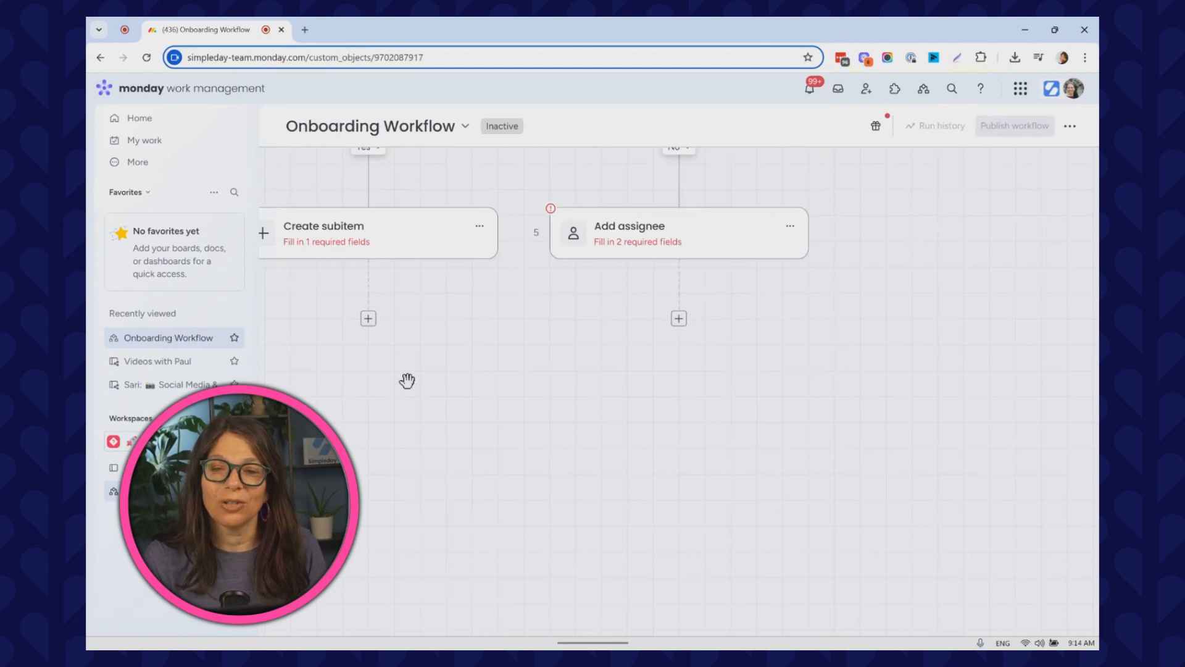
pyautogui.click(679, 321)
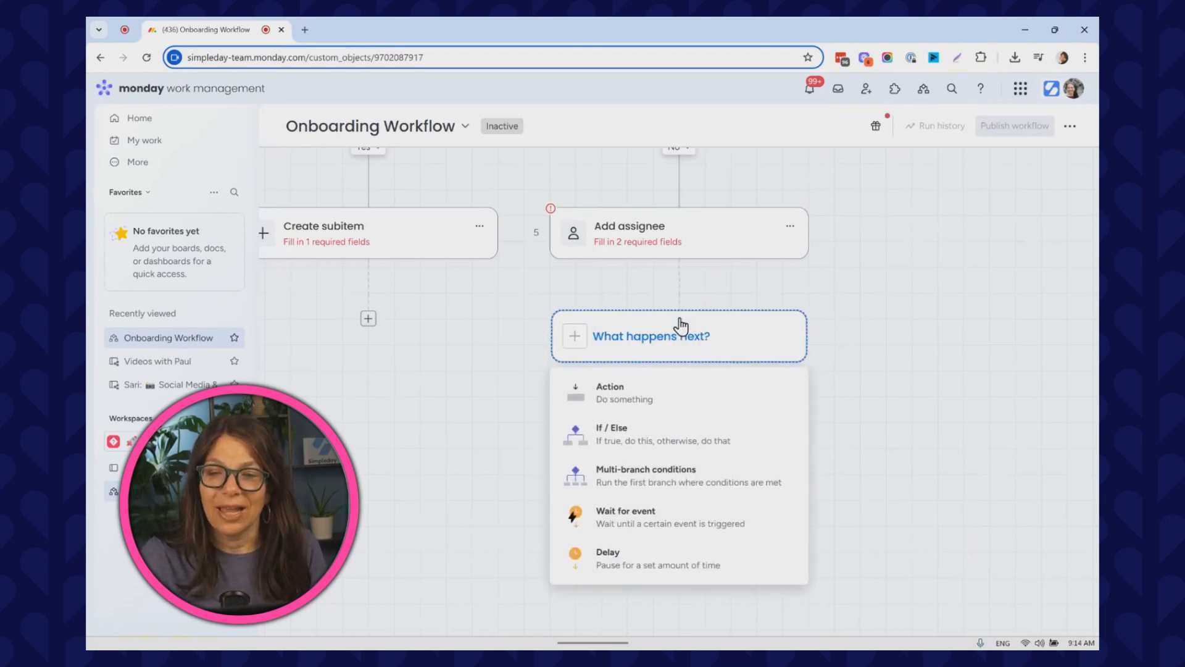
pyautogui.click(696, 402)
pyautogui.write('slack')
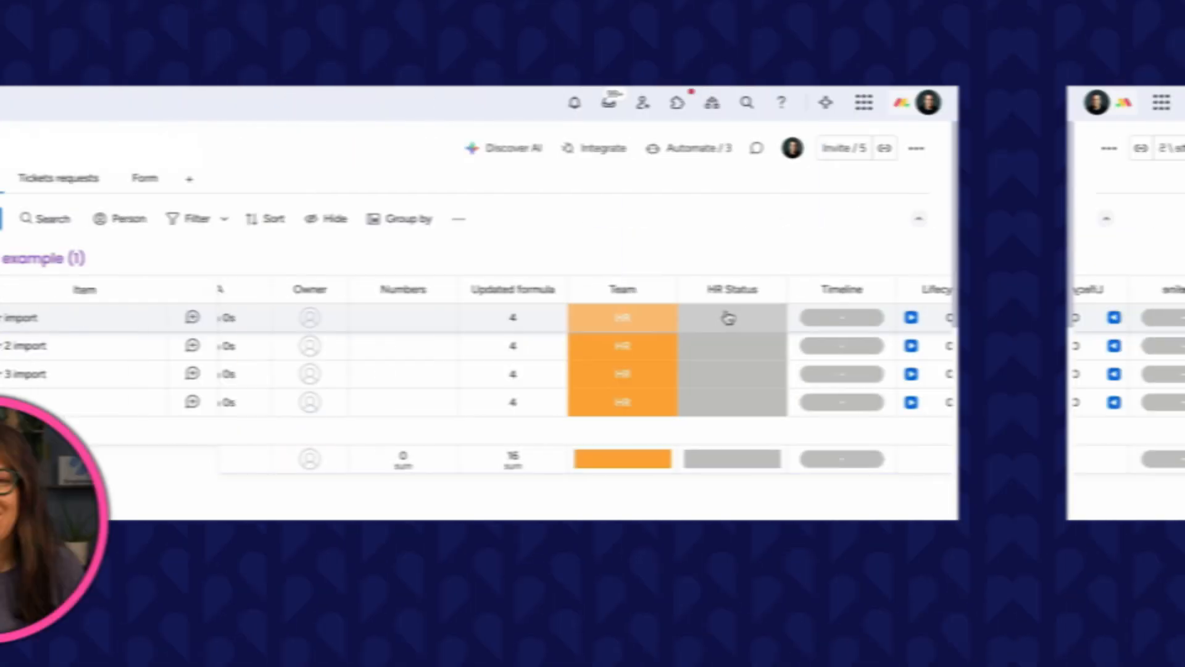
# Set the maor import item's HR Status to the New-hire onboarding label.
pyautogui.click(725, 315)
pyautogui.click(905, 369)
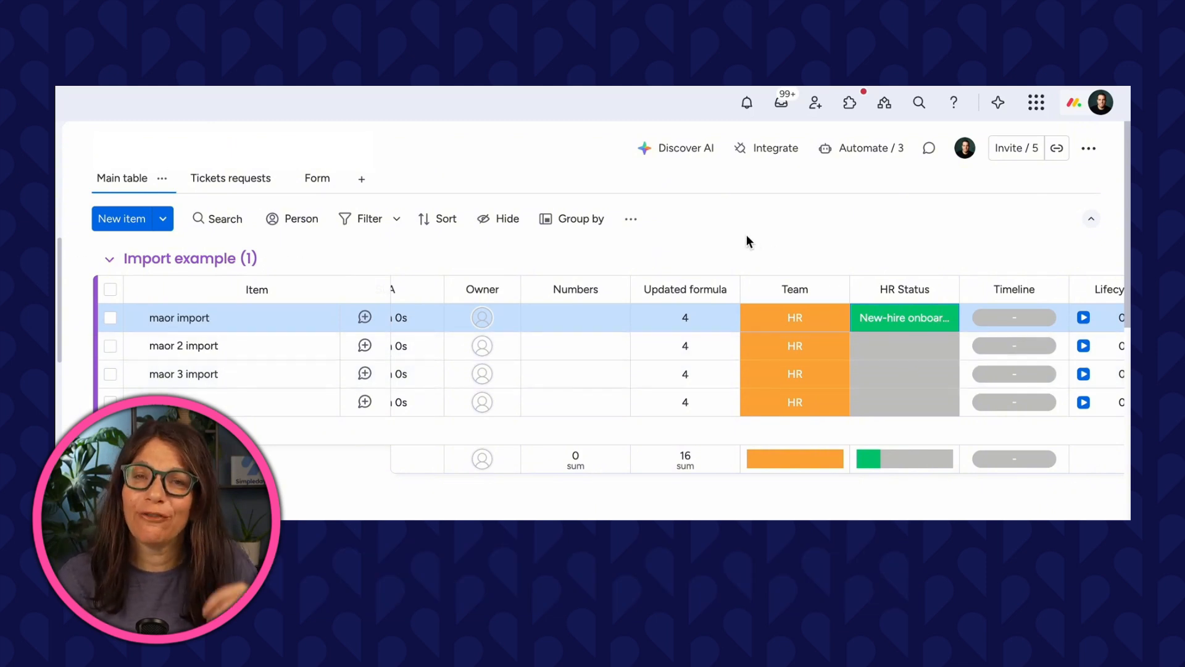
# Open the notifications panel to review the latest alerts.
pyautogui.click(749, 111)
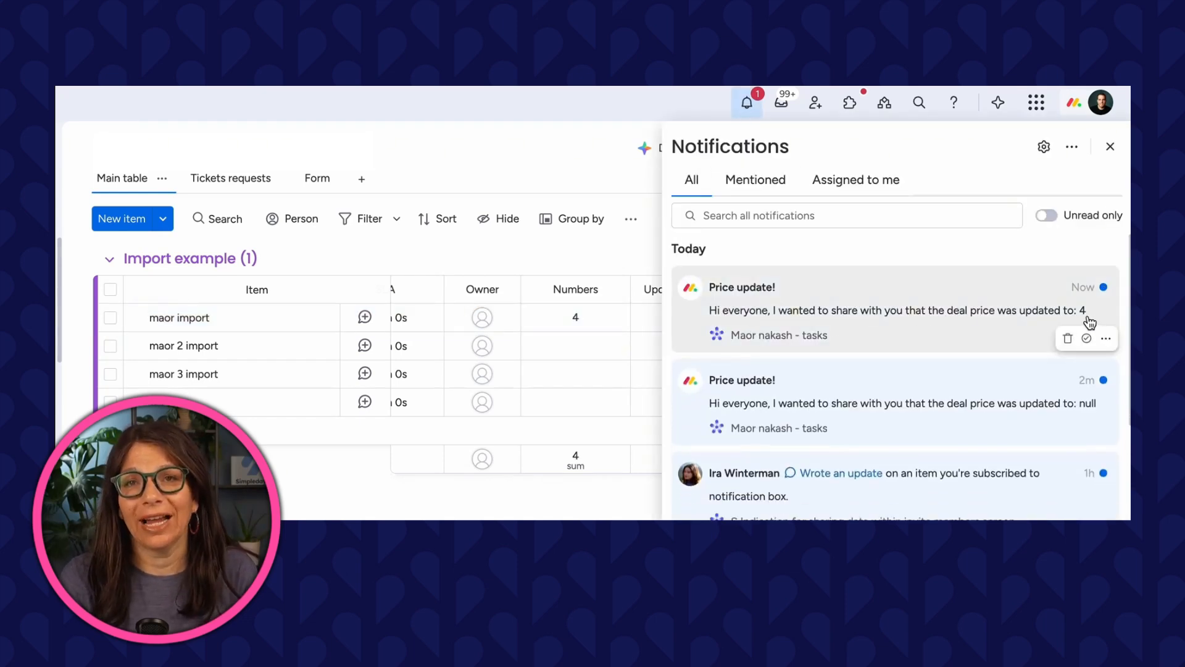
pyautogui.click(599, 183)
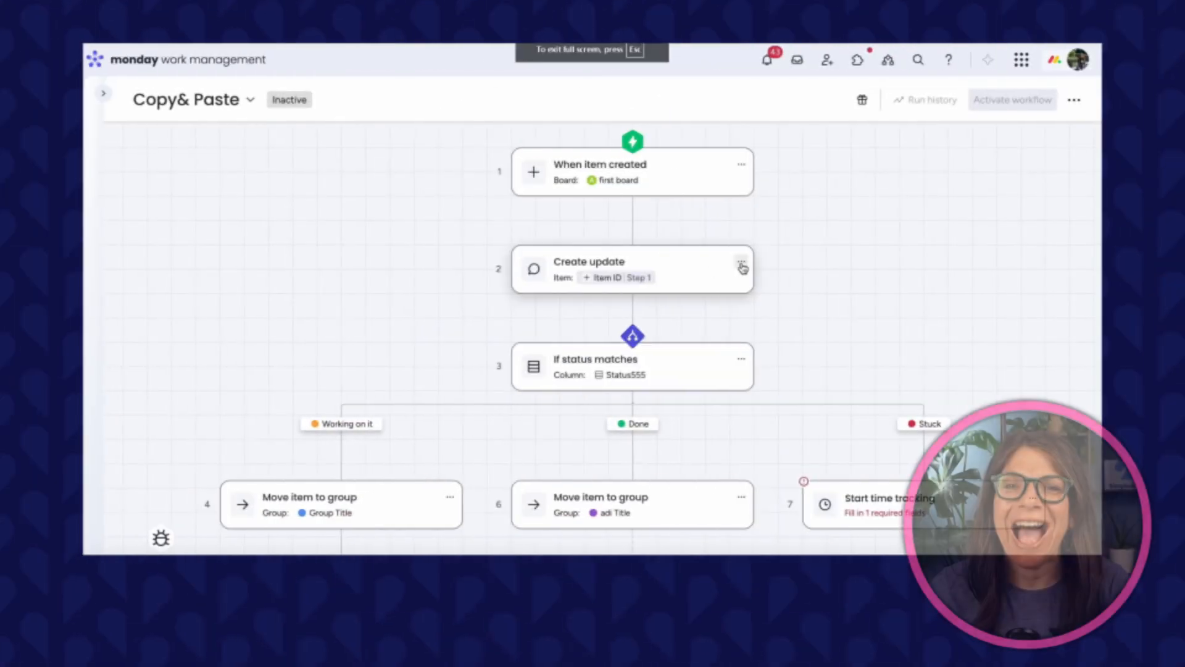
# Copy the Create update block, paste it directly below itself, and close its settings panel.
pyautogui.click(741, 261)
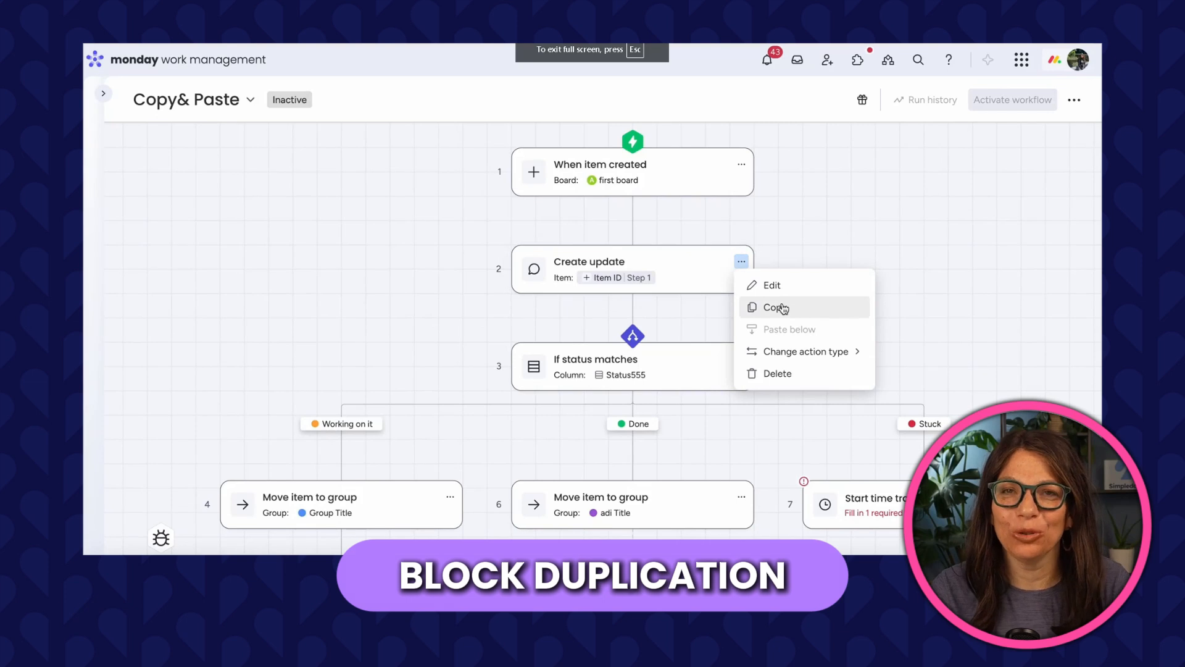
pyautogui.click(673, 284)
pyautogui.click(741, 261)
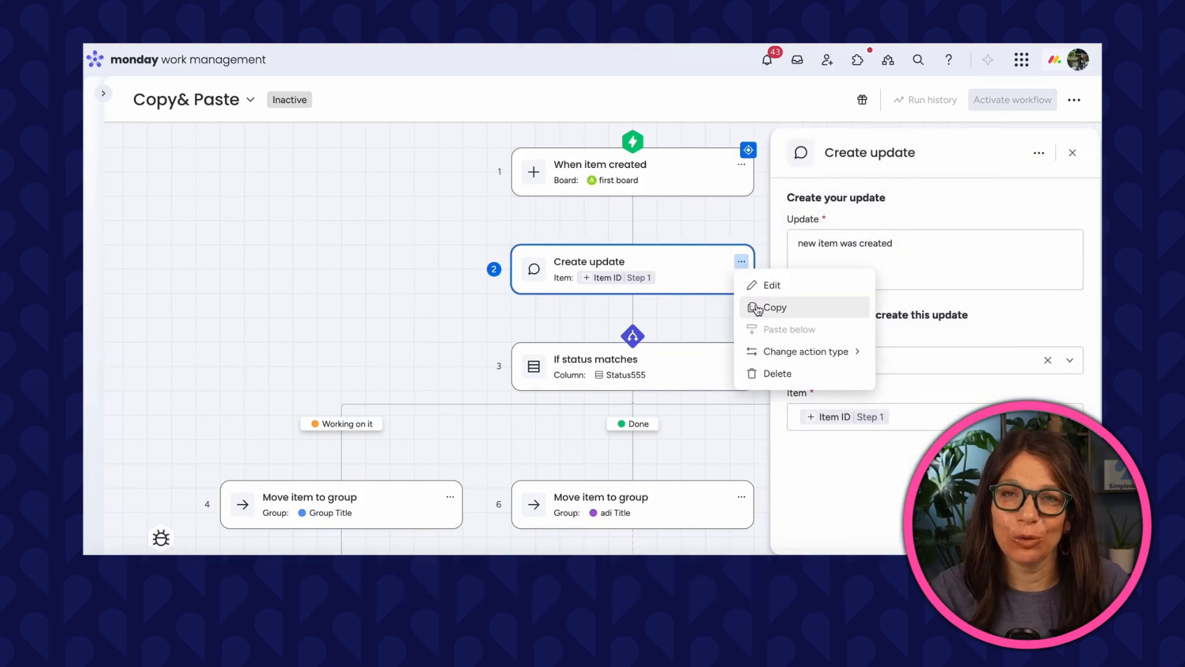
pyautogui.click(758, 308)
pyautogui.click(741, 262)
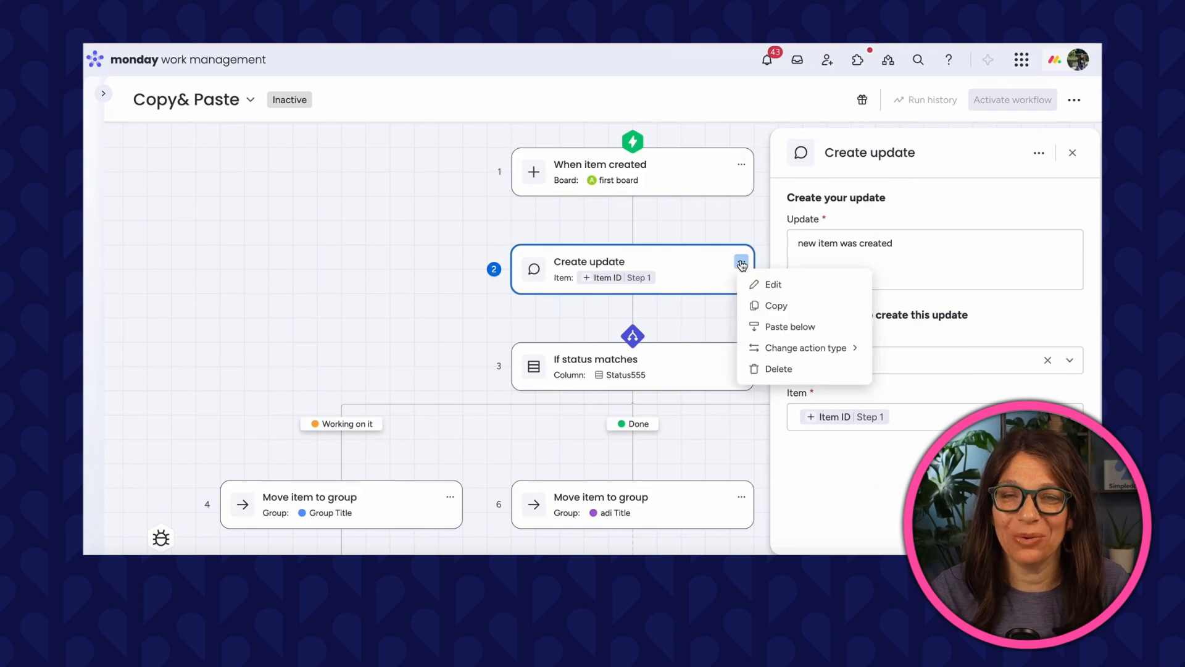
pyautogui.click(772, 328)
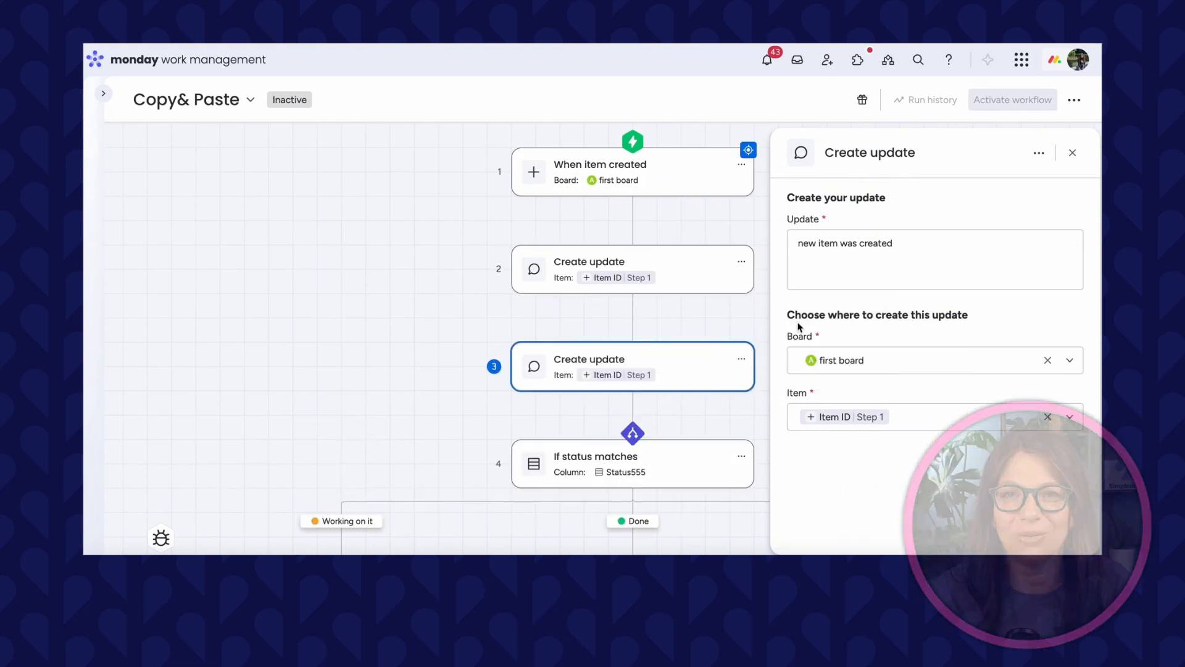
pyautogui.click(1072, 153)
# Copy both steps of the Working on it branch and paste them below the Done branch's Move item to group block.
pyautogui.moveTo(839, 339); pyautogui.dragTo(832, 98)
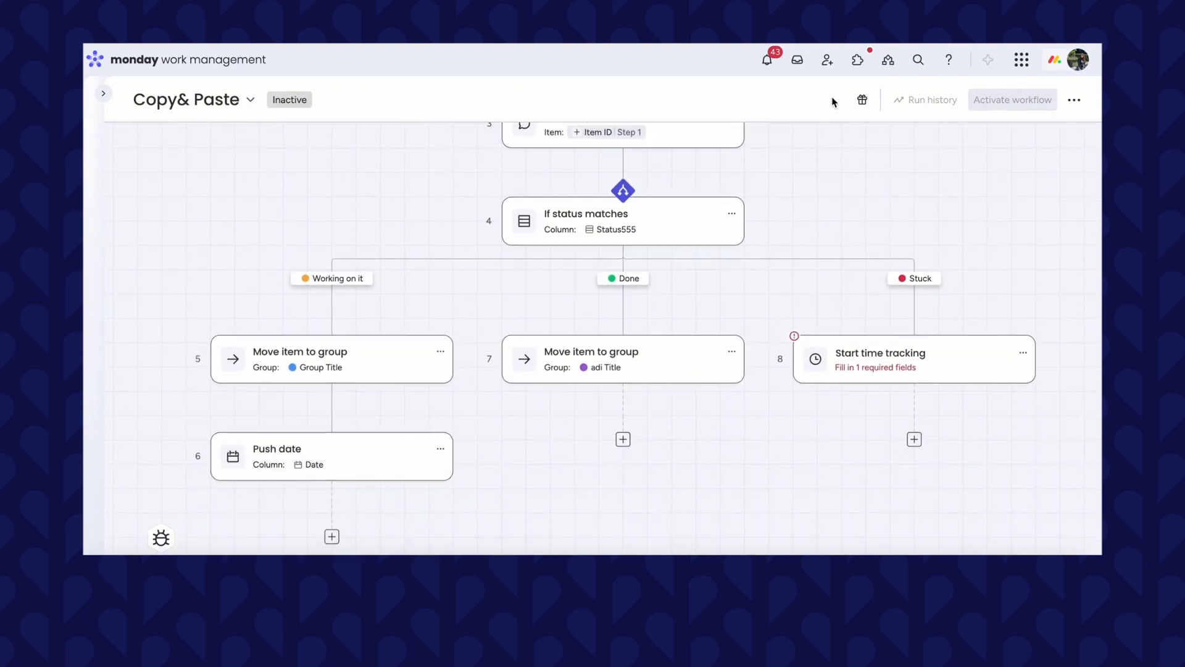
pyautogui.click(333, 260)
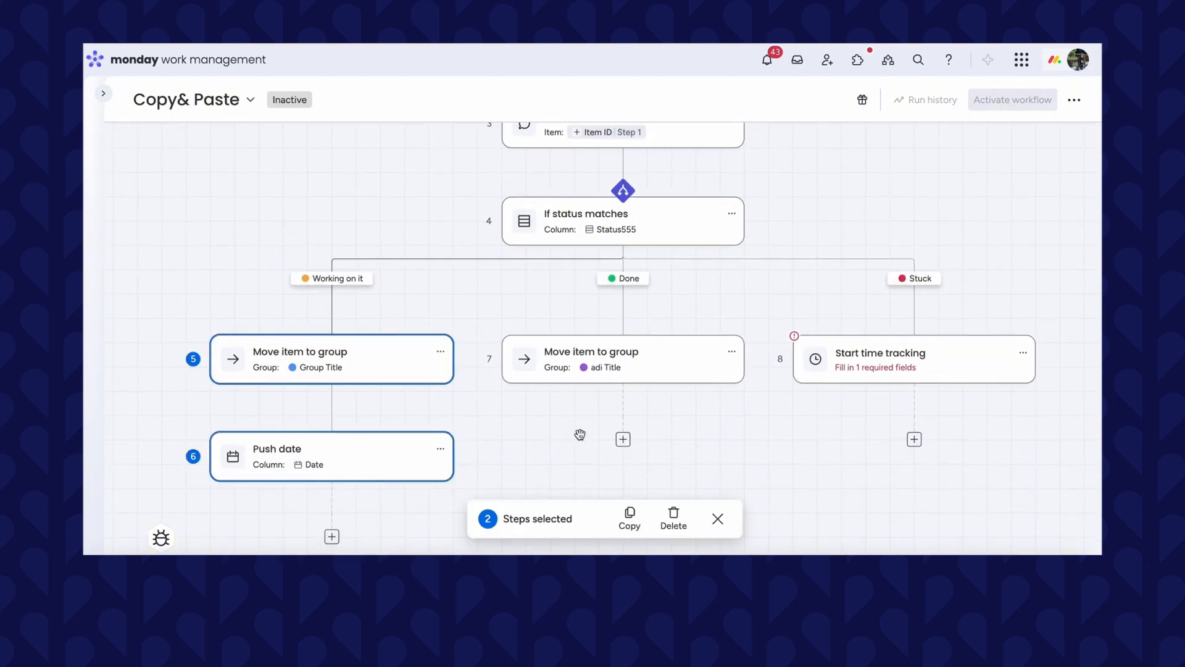
pyautogui.click(629, 519)
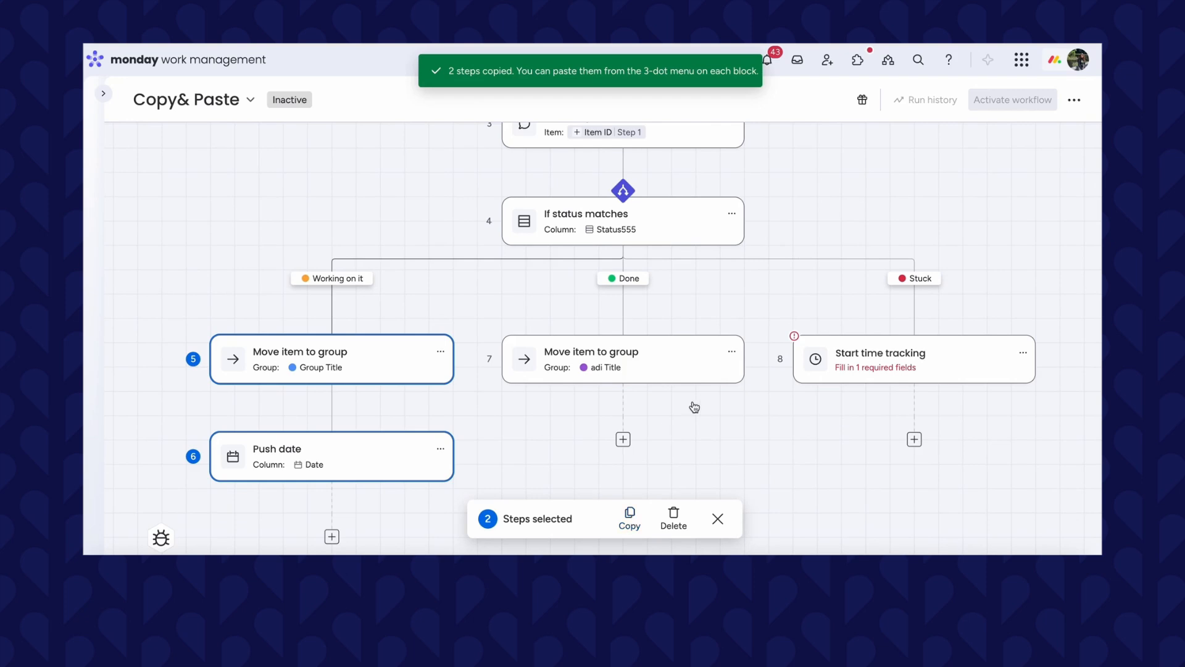
pyautogui.click(733, 354)
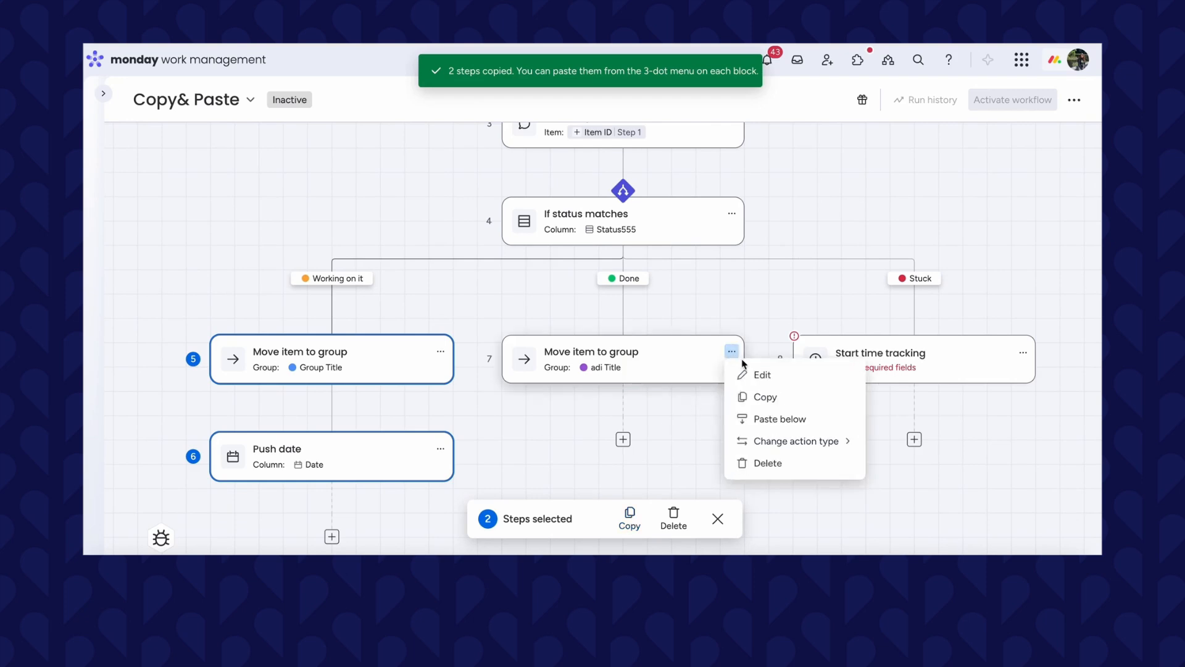
pyautogui.click(765, 420)
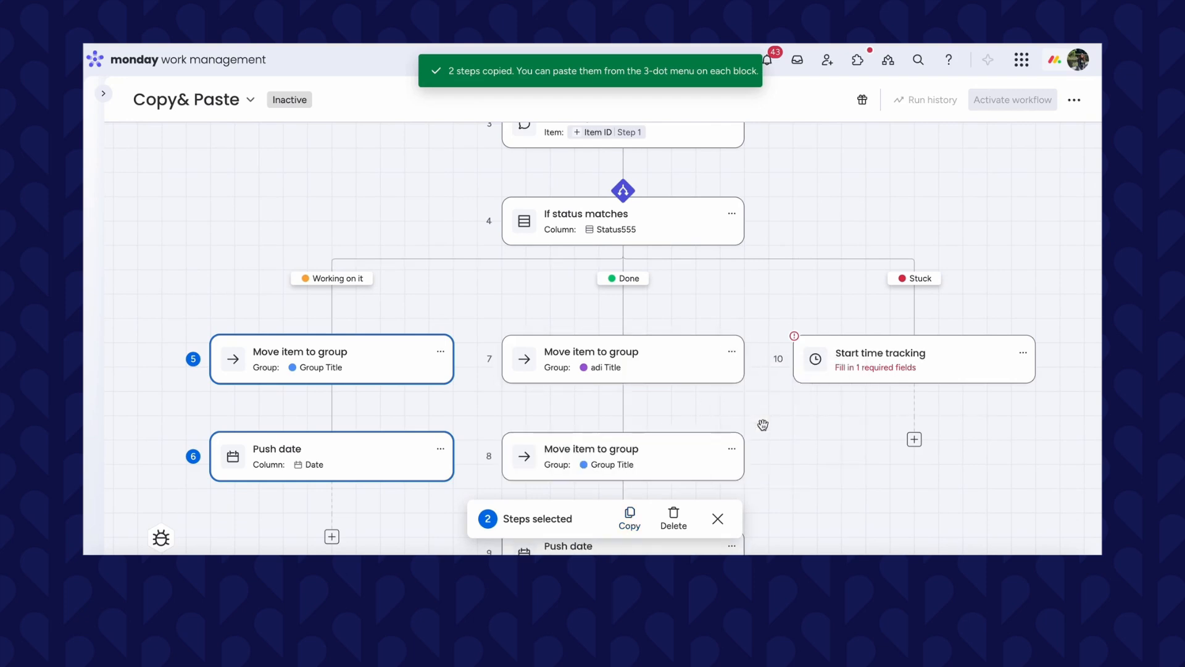
# Copy the pasted steps again and paste them below the Stuck branch's Start time tracking block.
pyautogui.moveTo(772, 471); pyautogui.dragTo(767, 354)
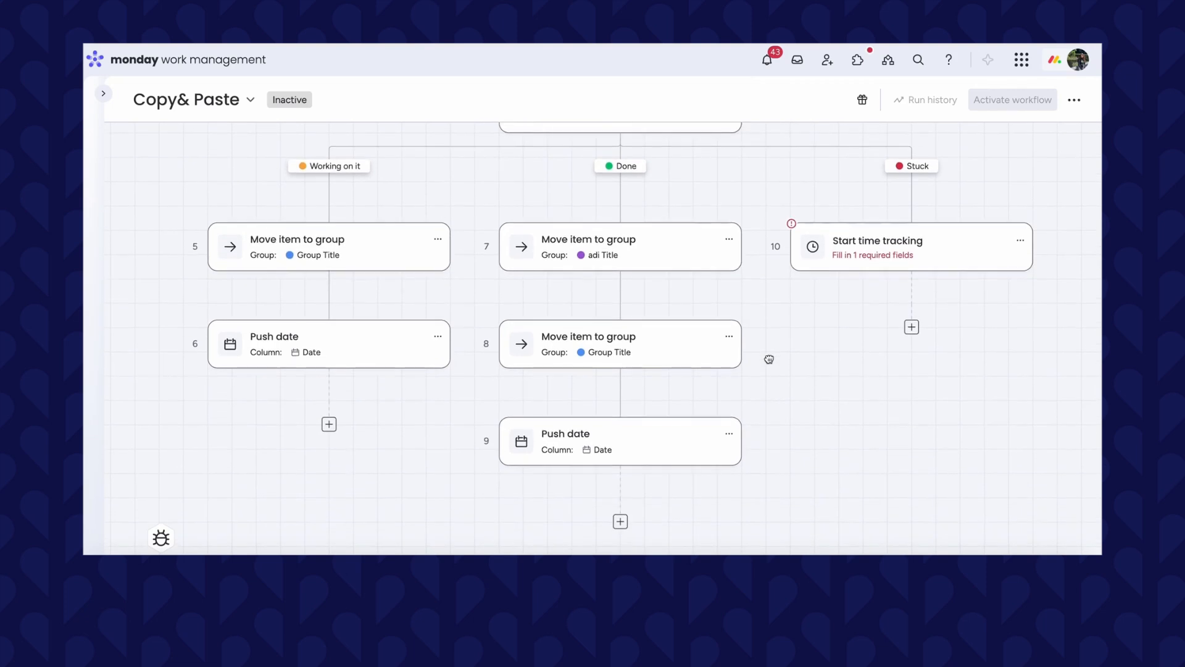
pyautogui.moveTo(471, 296); pyautogui.dragTo(826, 508)
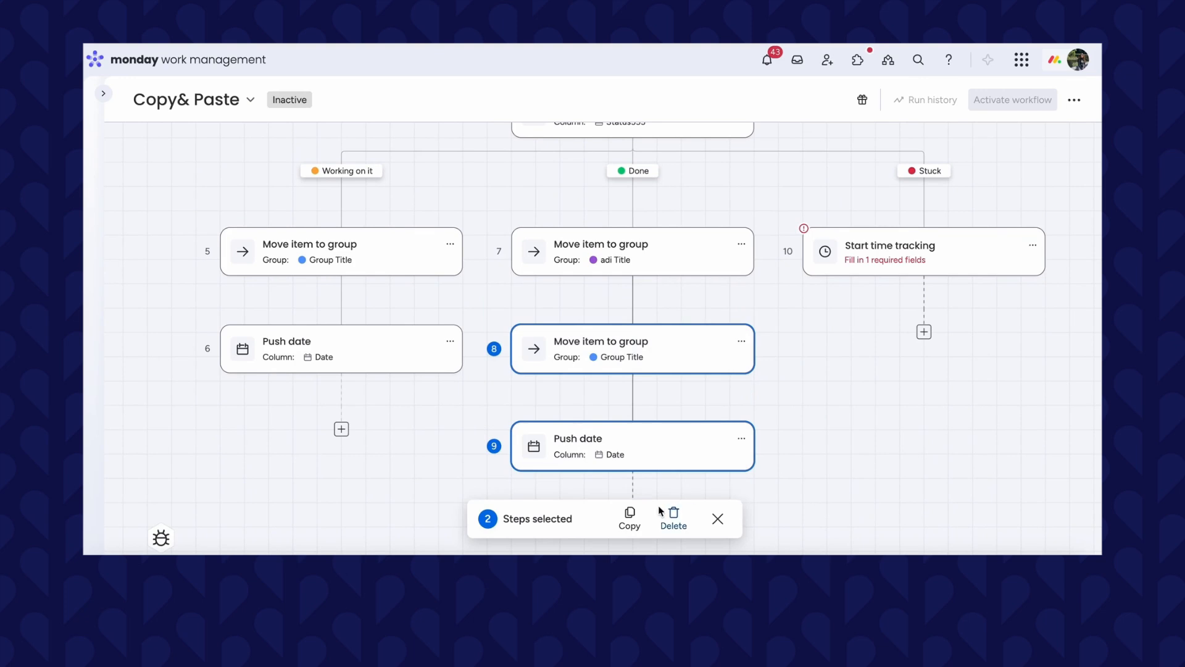
pyautogui.click(629, 523)
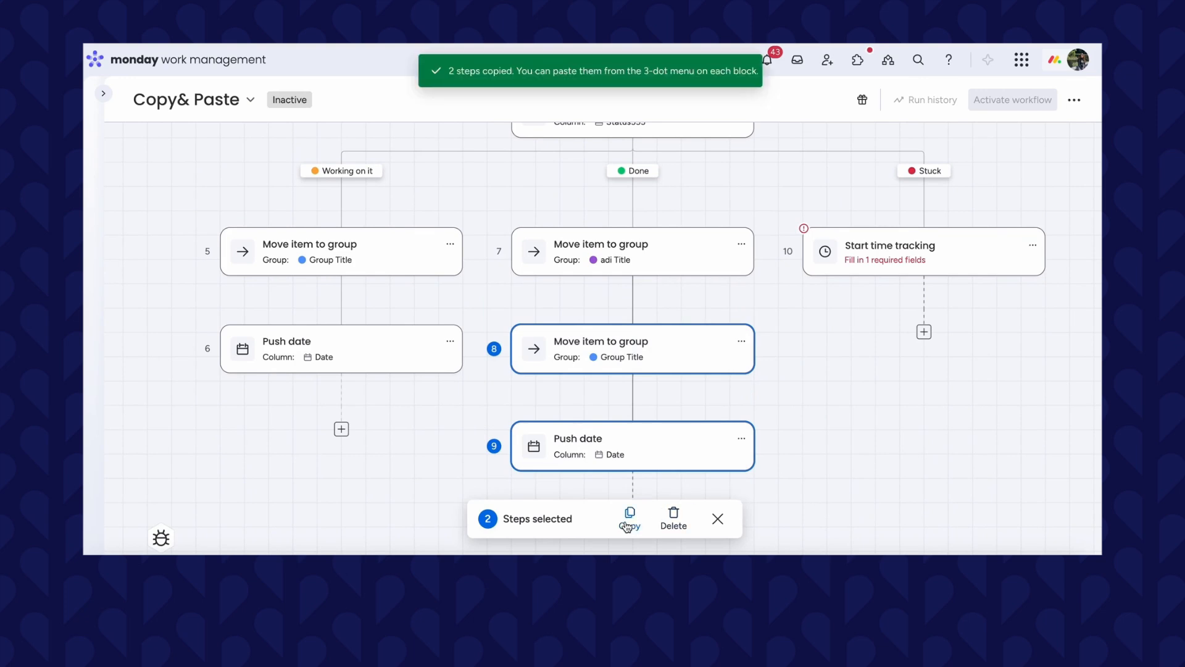
pyautogui.click(1033, 245)
pyautogui.click(987, 312)
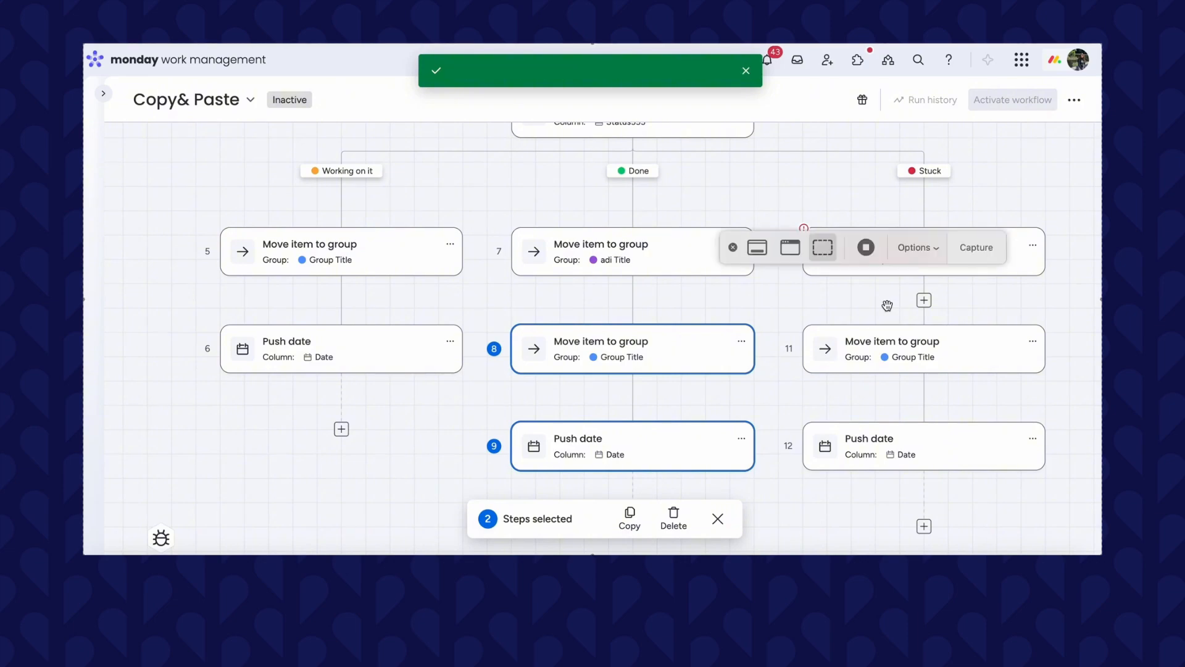
pyautogui.click(866, 248)
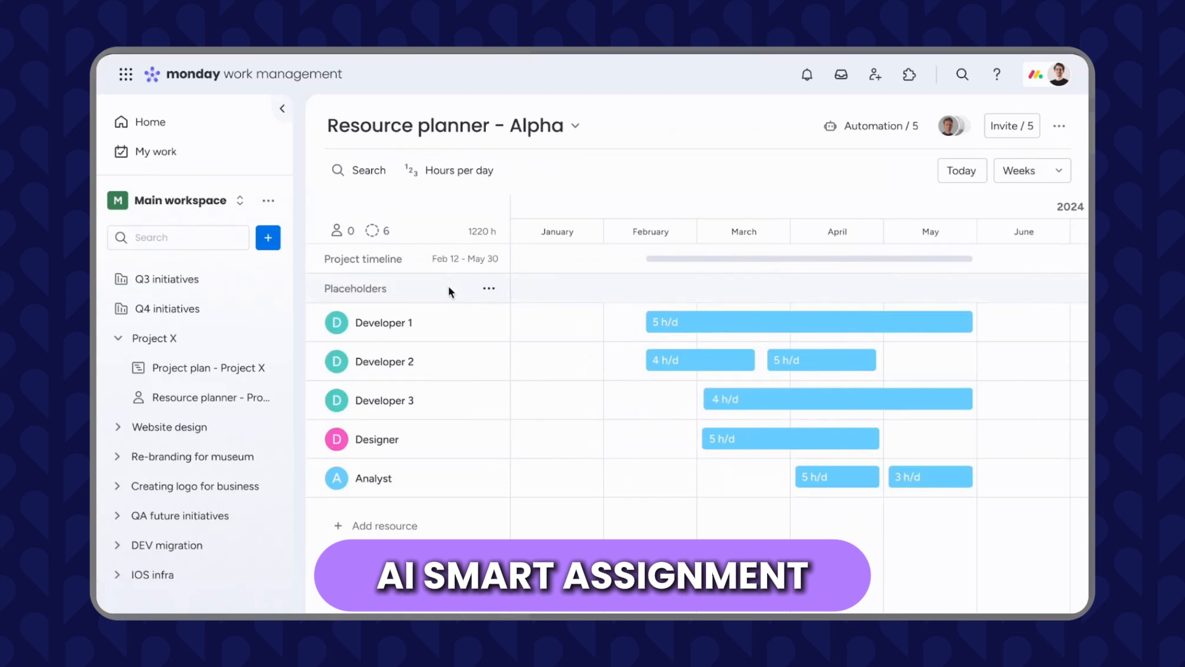
# Run Smart assignment on the resource planner's placeholders and assign all matched people.
pyautogui.click(492, 290)
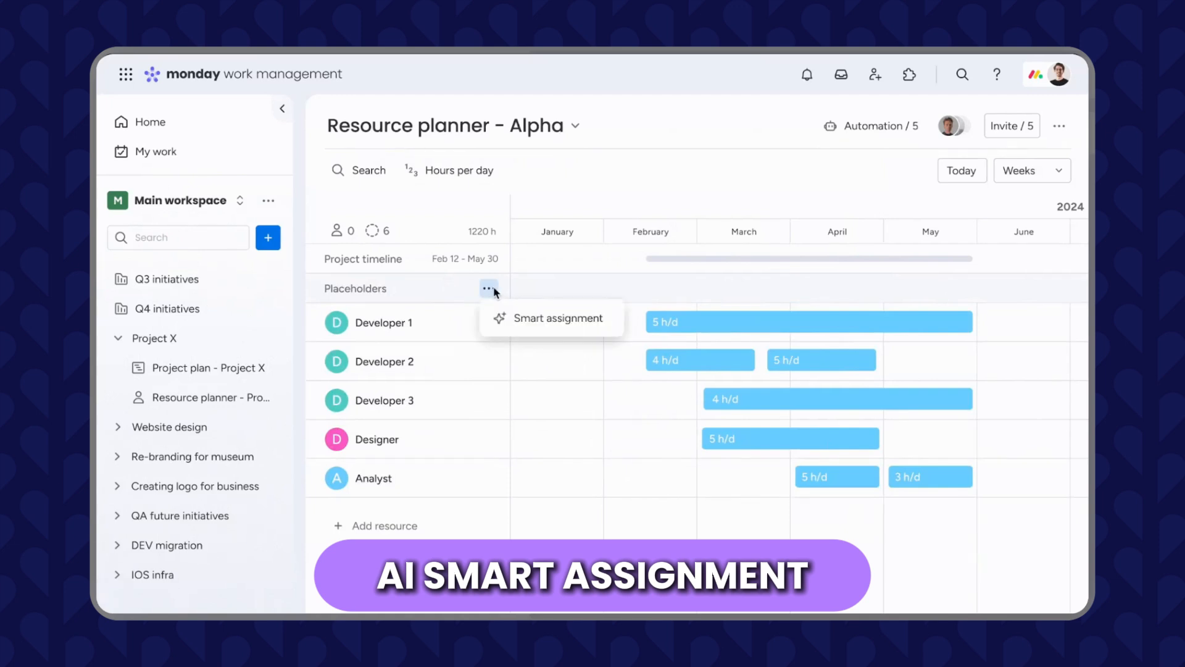
pyautogui.click(578, 320)
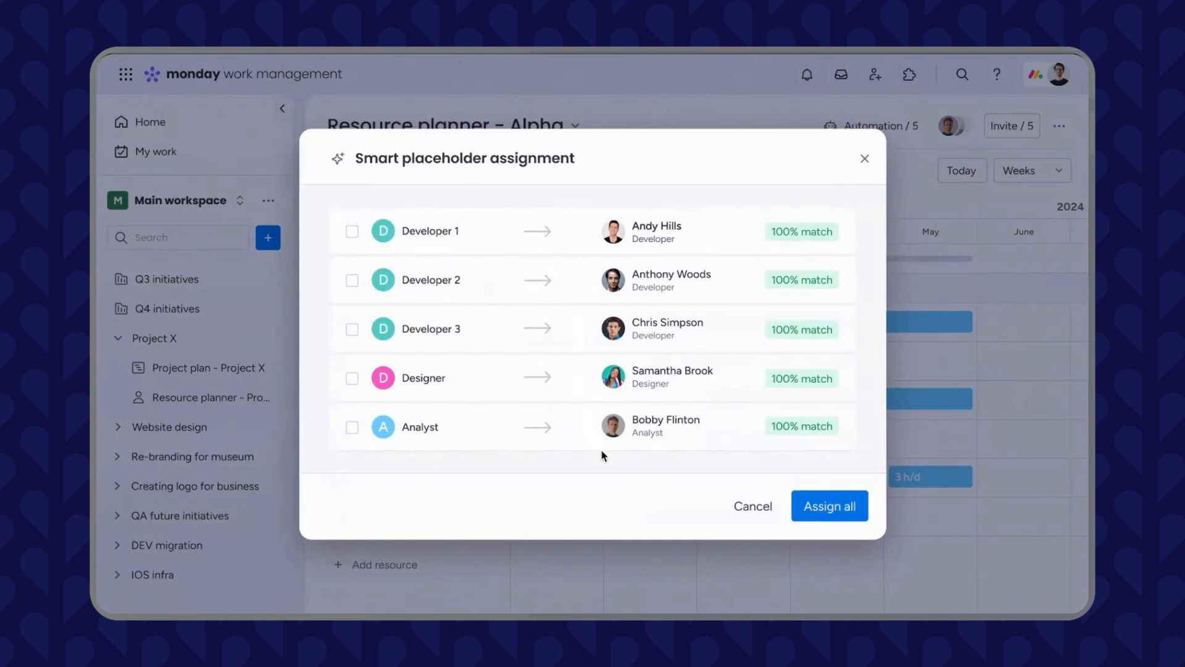
pyautogui.click(853, 510)
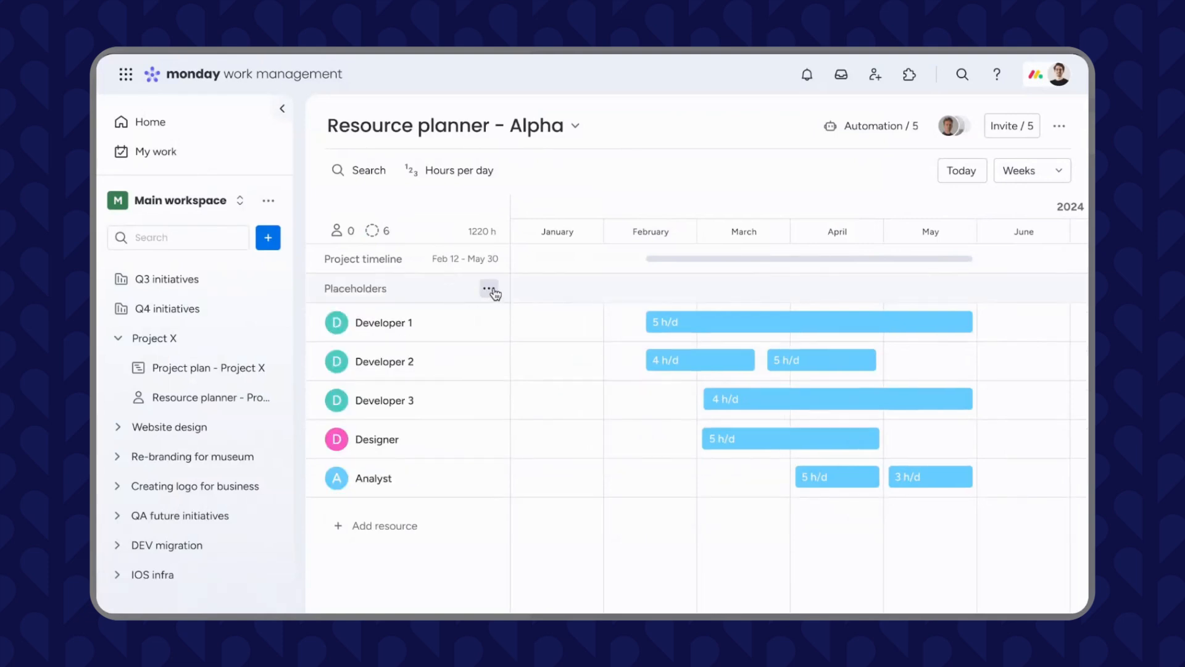
# Run Smart assignment on the placeholders again and assign all suggested people at once.
pyautogui.click(490, 290)
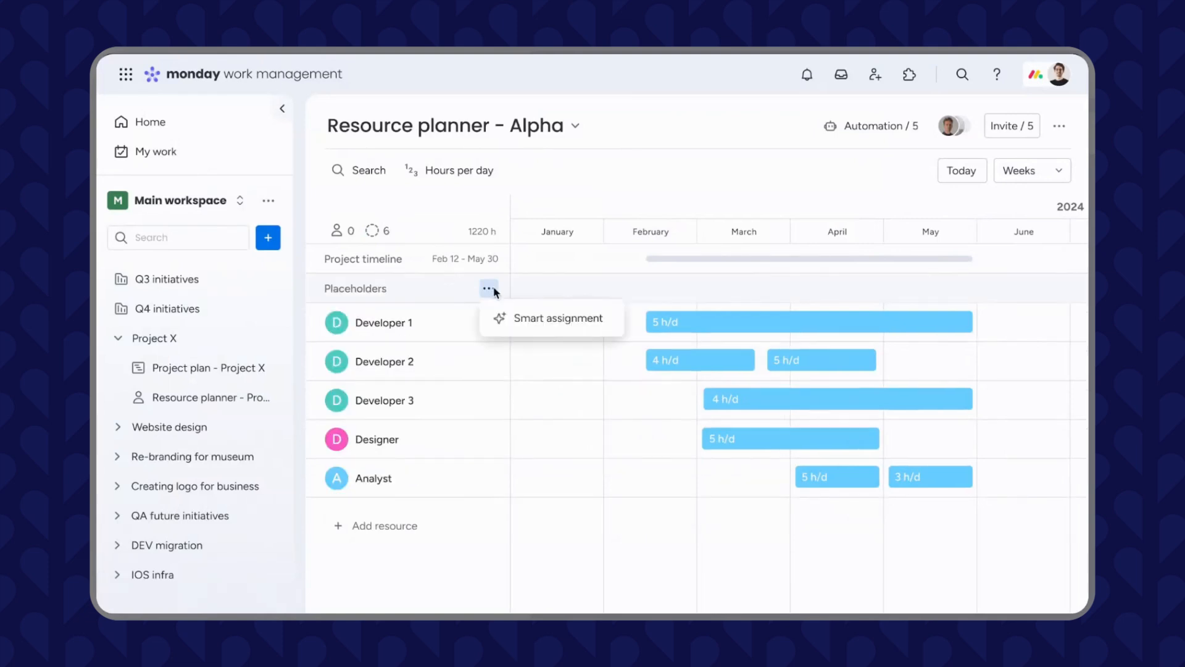
pyautogui.click(578, 318)
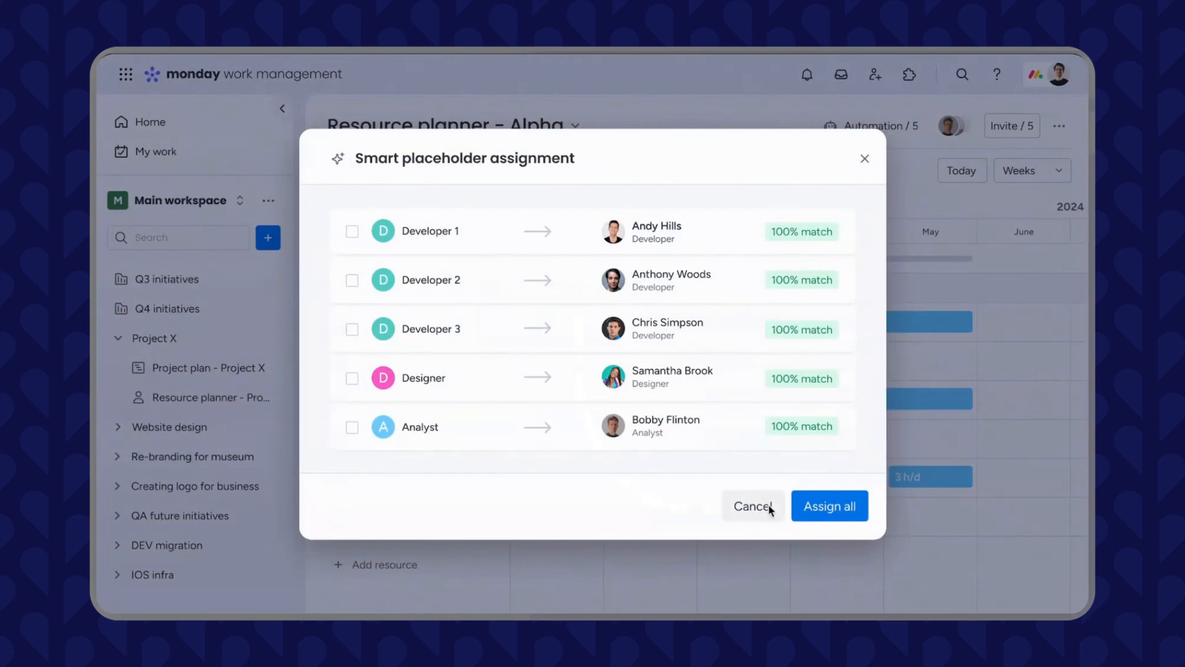
pyautogui.click(854, 512)
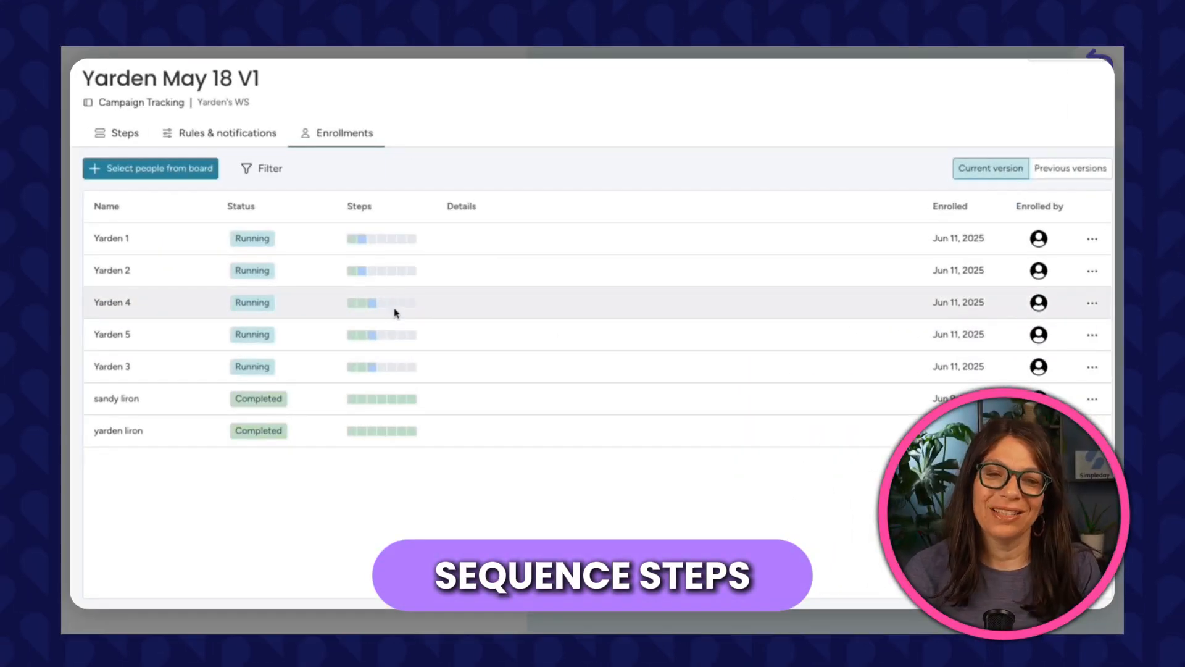
# Inspect an enrollee's step-by-step progress in the sequence's Enrollments list.
pyautogui.click(396, 313)
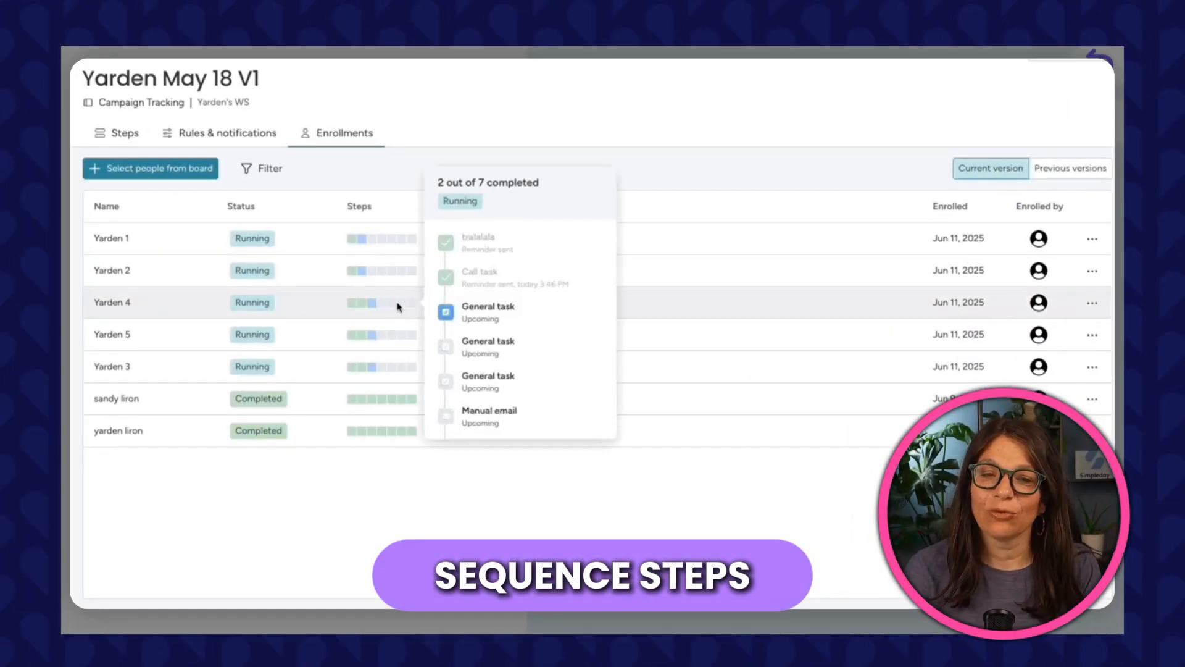
pyautogui.scroll(-2, 472, 318)
pyautogui.scroll(2, 472, 318)
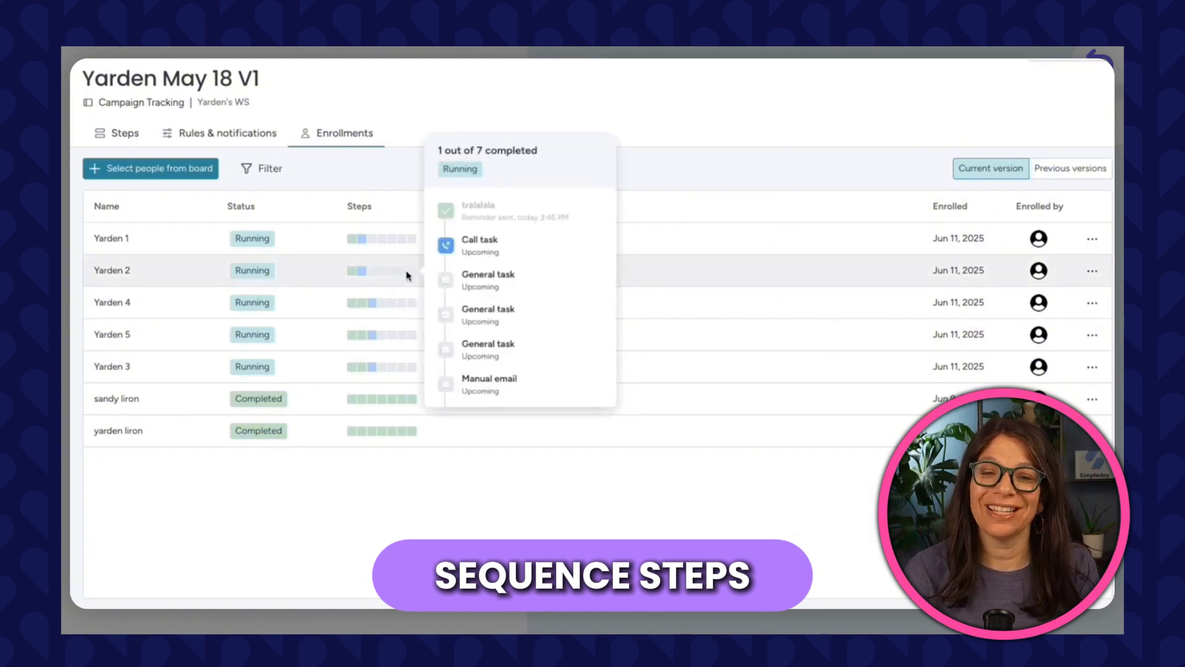
pyautogui.moveTo(396, 400)
pyautogui.scroll(1, 469, 405)
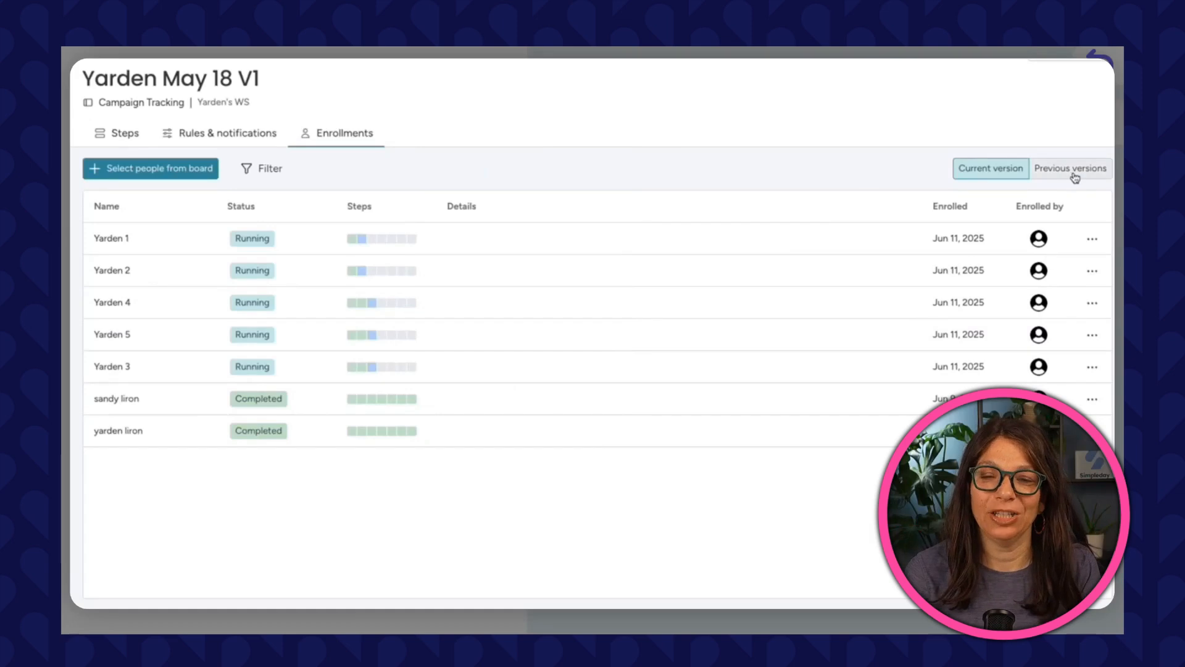
# Switch between the current and previous versions of the enrollments and review enrollees' step progress.
pyautogui.click(1055, 176)
pyautogui.scroll(-5, 587, 346)
pyautogui.scroll(5, 559, 405)
pyautogui.click(969, 168)
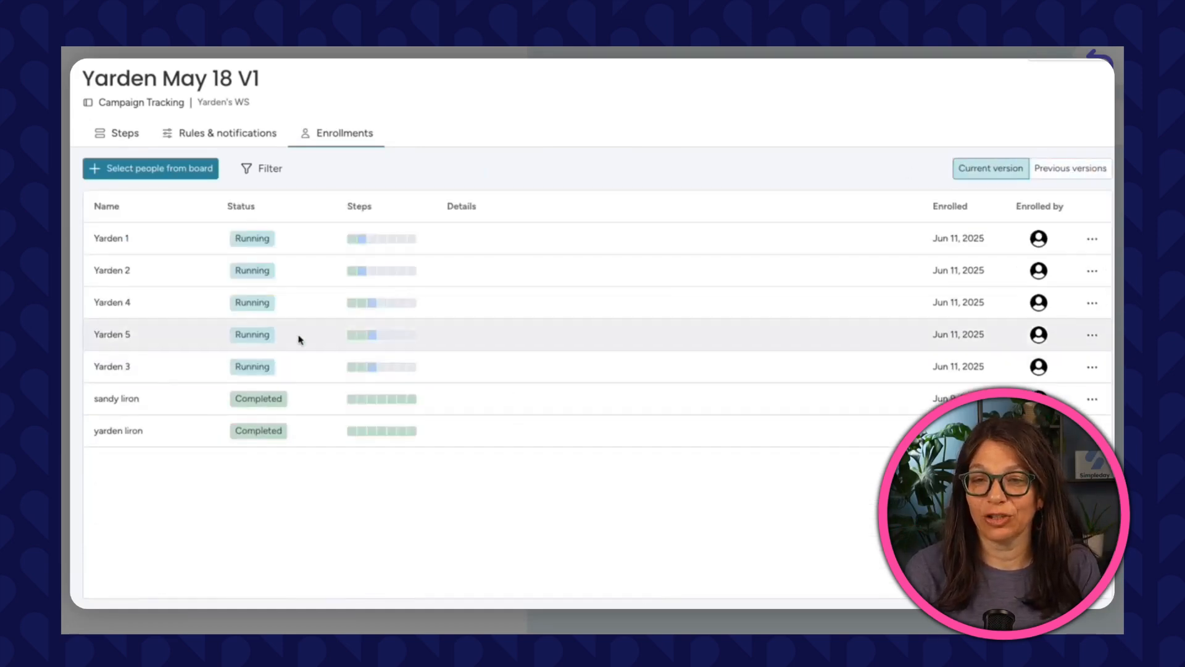
pyautogui.moveTo(397, 307)
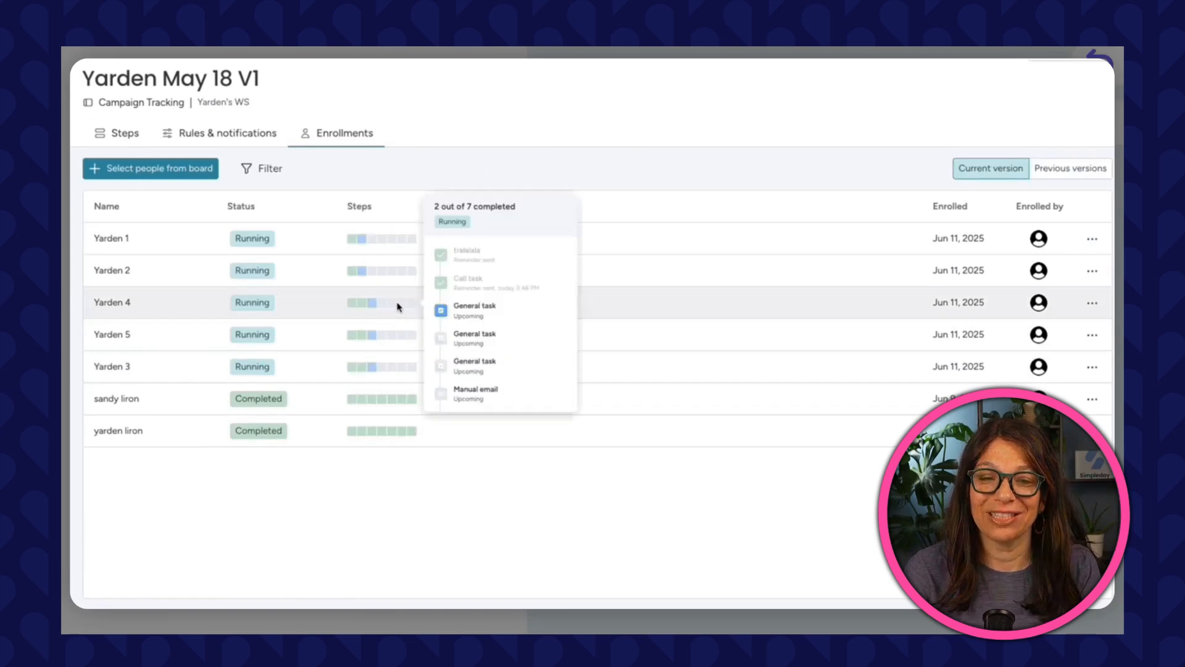
pyautogui.scroll(1, 471, 317)
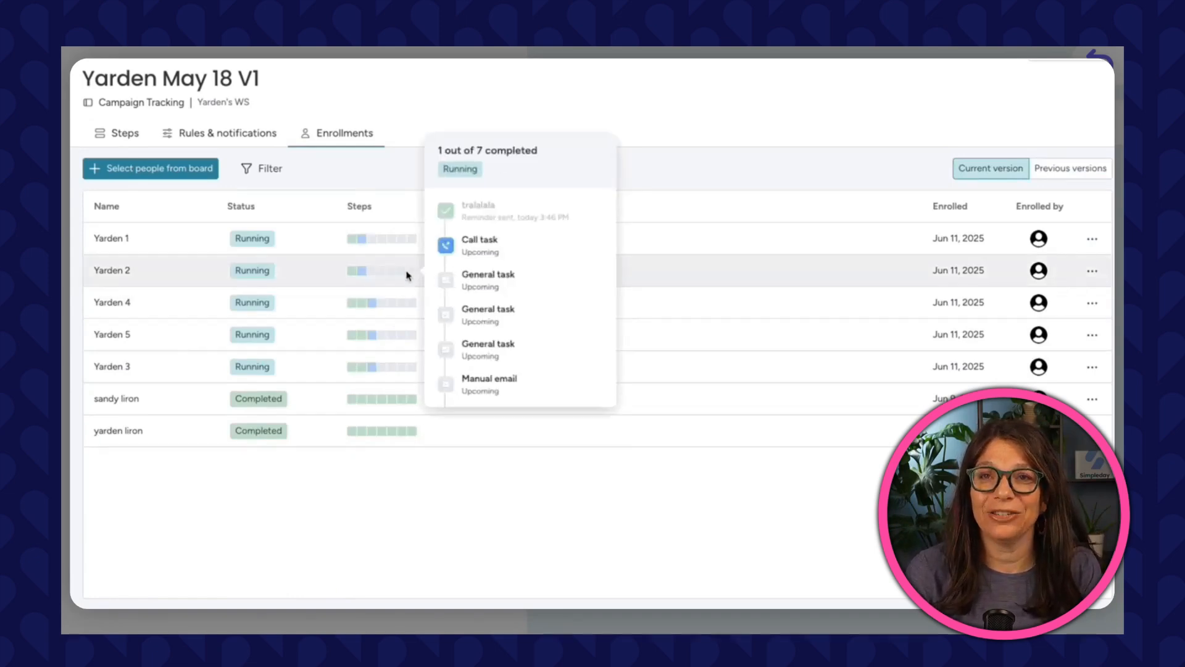
pyautogui.moveTo(396, 399)
pyautogui.scroll(2, 465, 402)
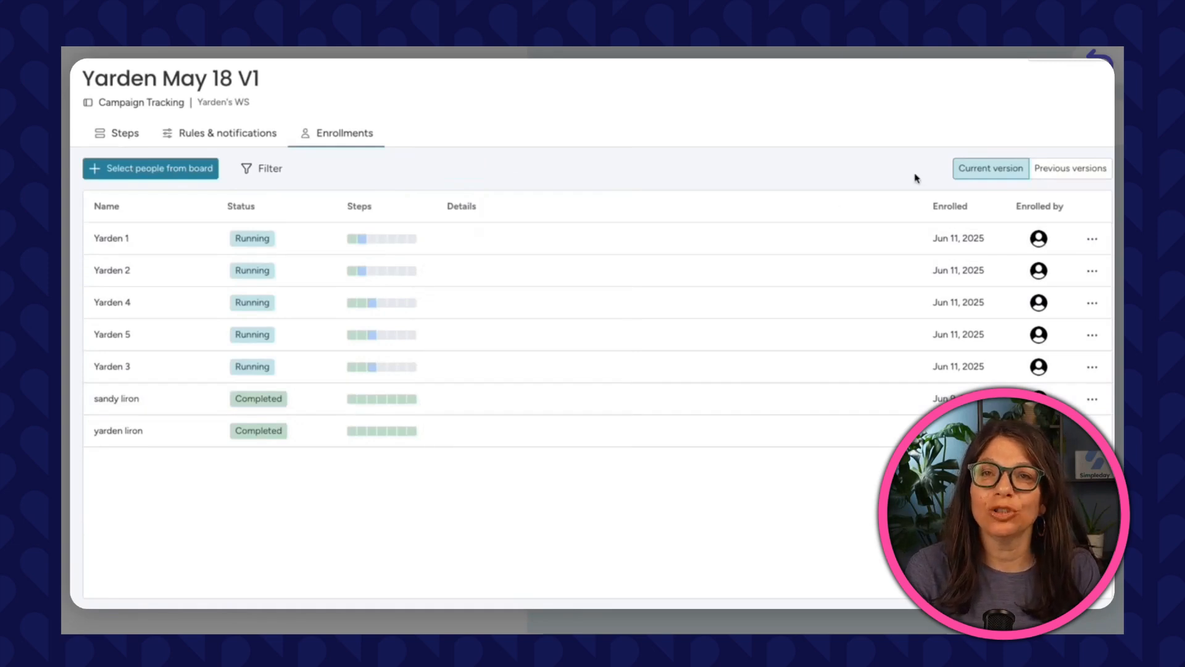
pyautogui.click(1071, 176)
pyautogui.scroll(-3, 560, 406)
pyautogui.scroll(3, 558, 408)
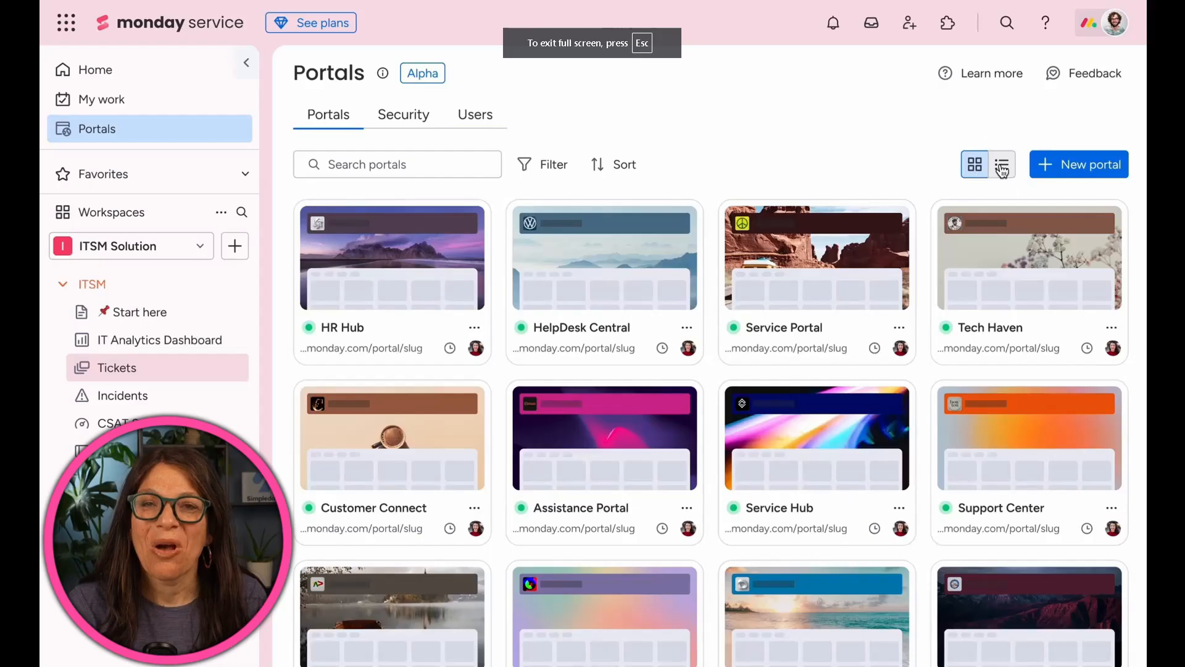
# Show portals as a grid and create a new portal named HR requests.
pyautogui.click(1002, 166)
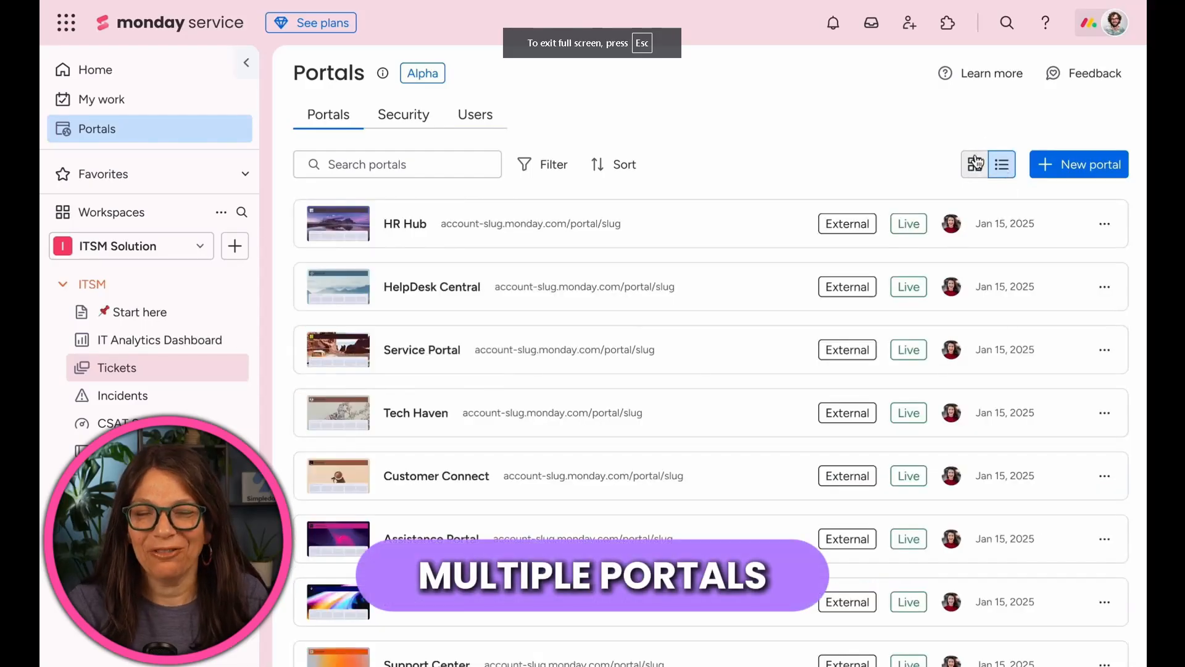
pyautogui.click(975, 164)
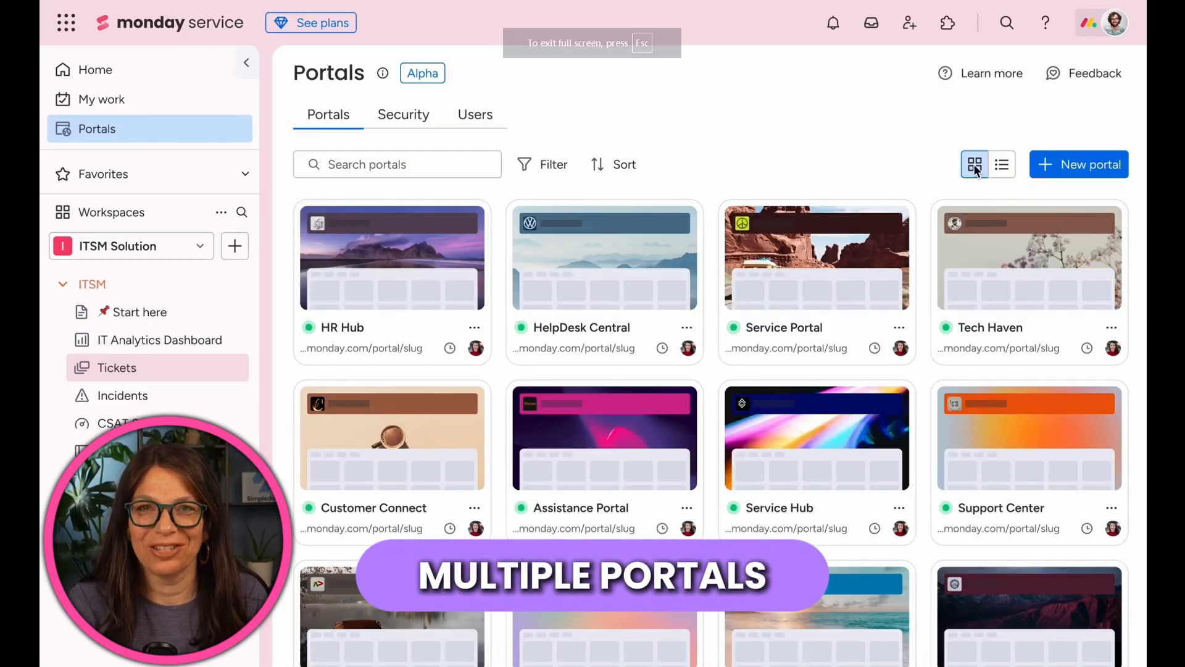
pyautogui.click(1089, 166)
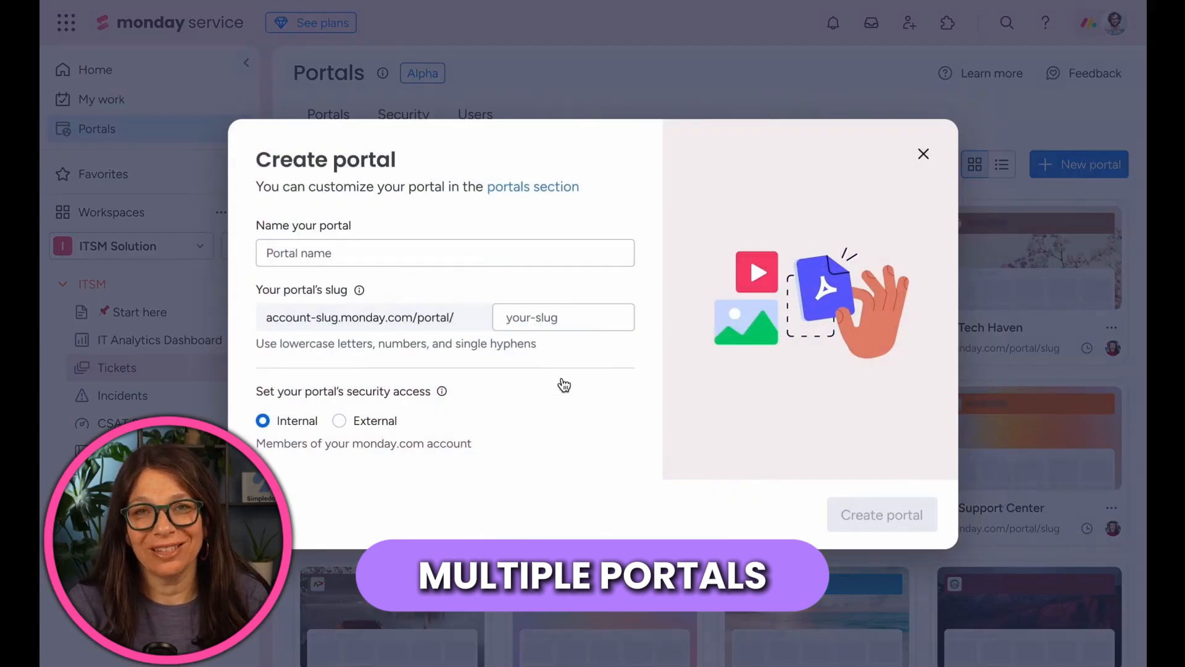
pyautogui.write('HR requests')
pyautogui.click(858, 513)
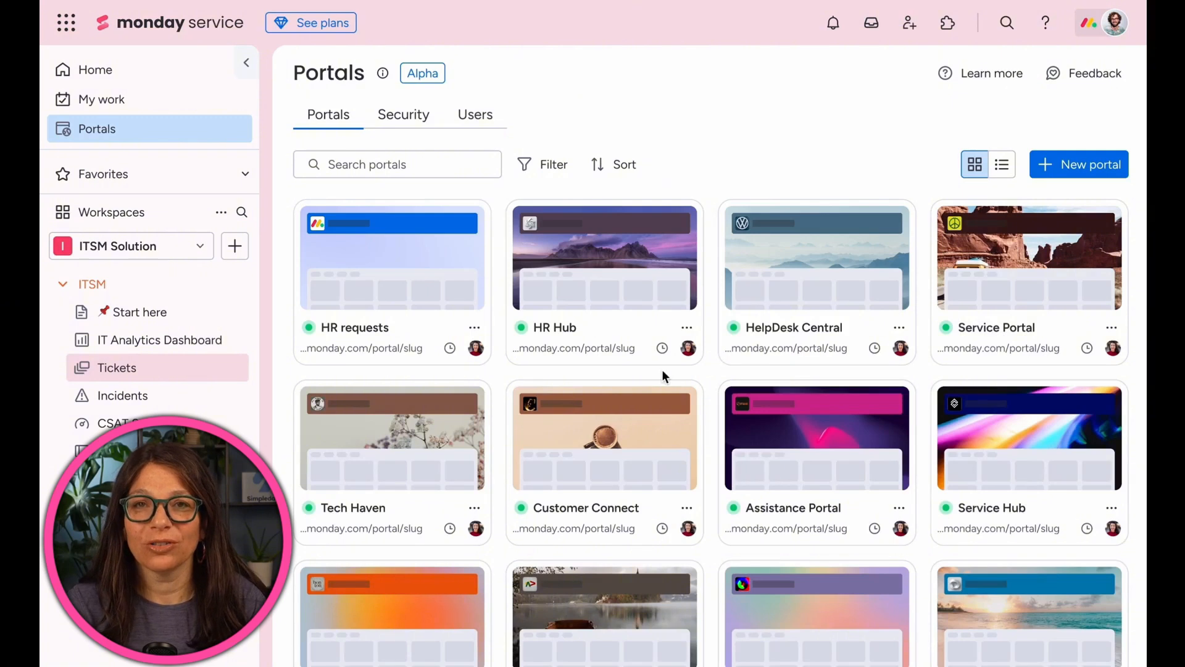
# Duplicate the HR Hub portal, including its brand and content.
pyautogui.click(685, 331)
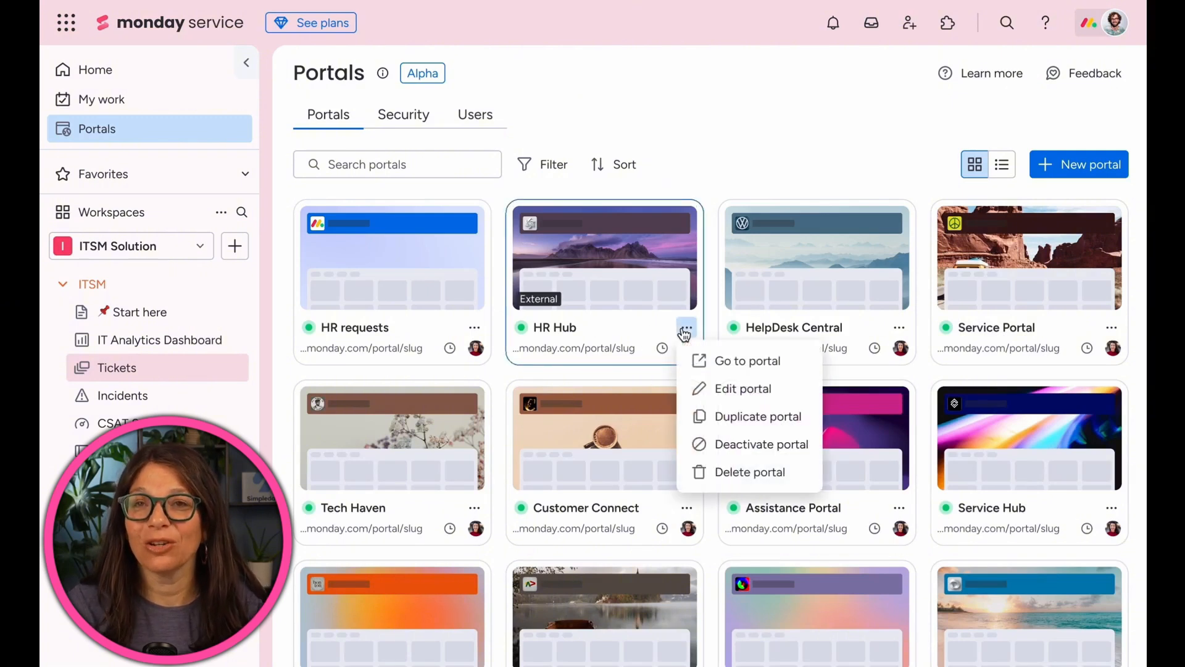
pyautogui.click(731, 414)
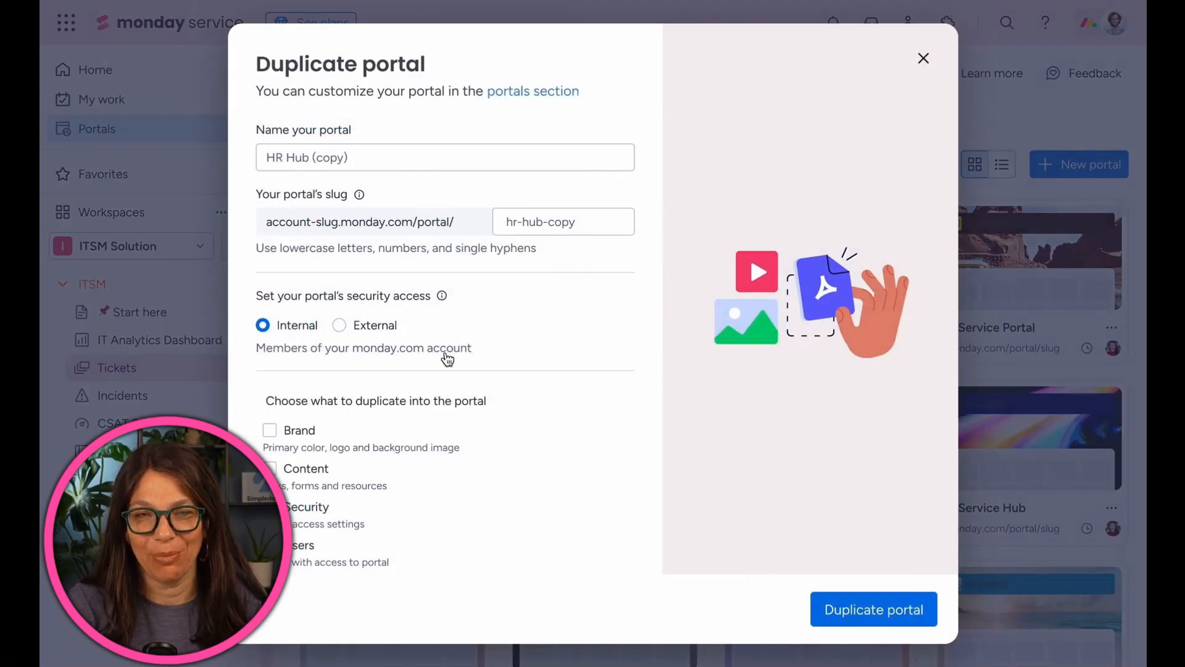
pyautogui.click(318, 432)
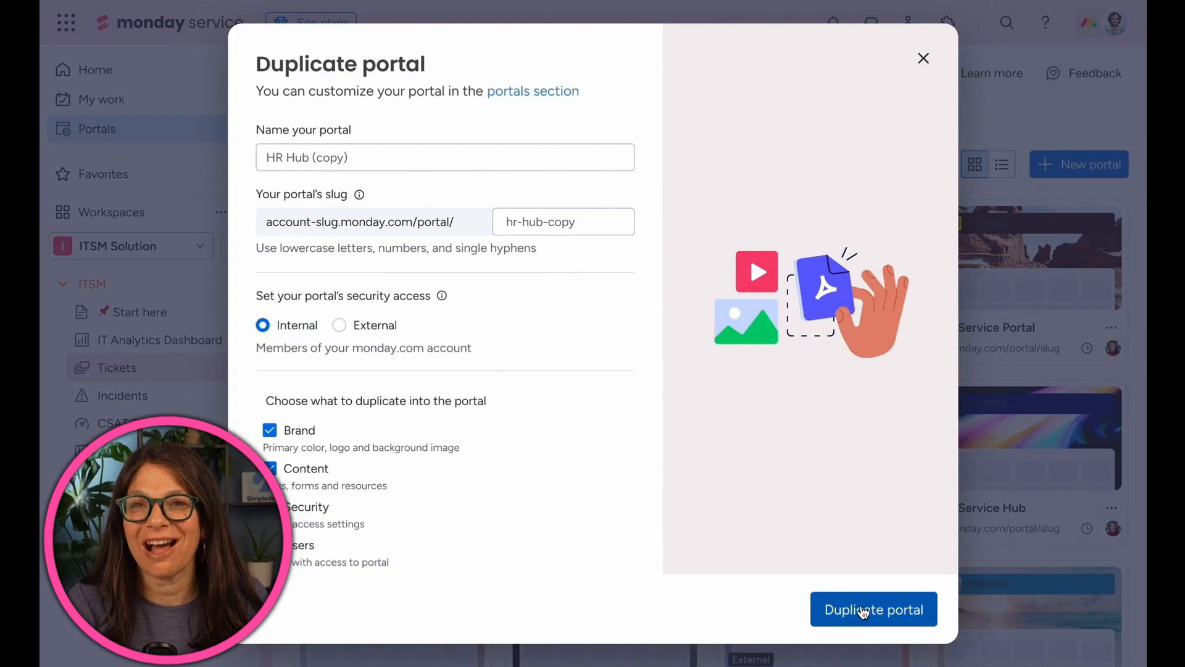
pyautogui.click(862, 610)
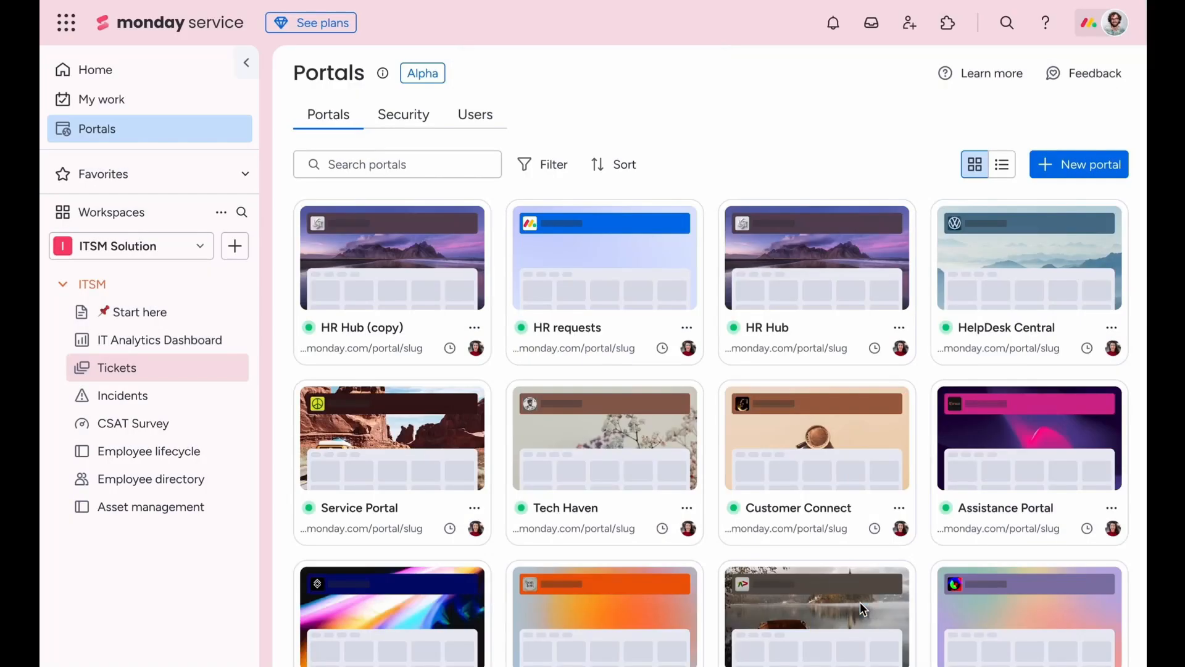
# Open the HR Hub (copy) portal for editing, view its Users tab, and return to the portals list.
pyautogui.click(474, 328)
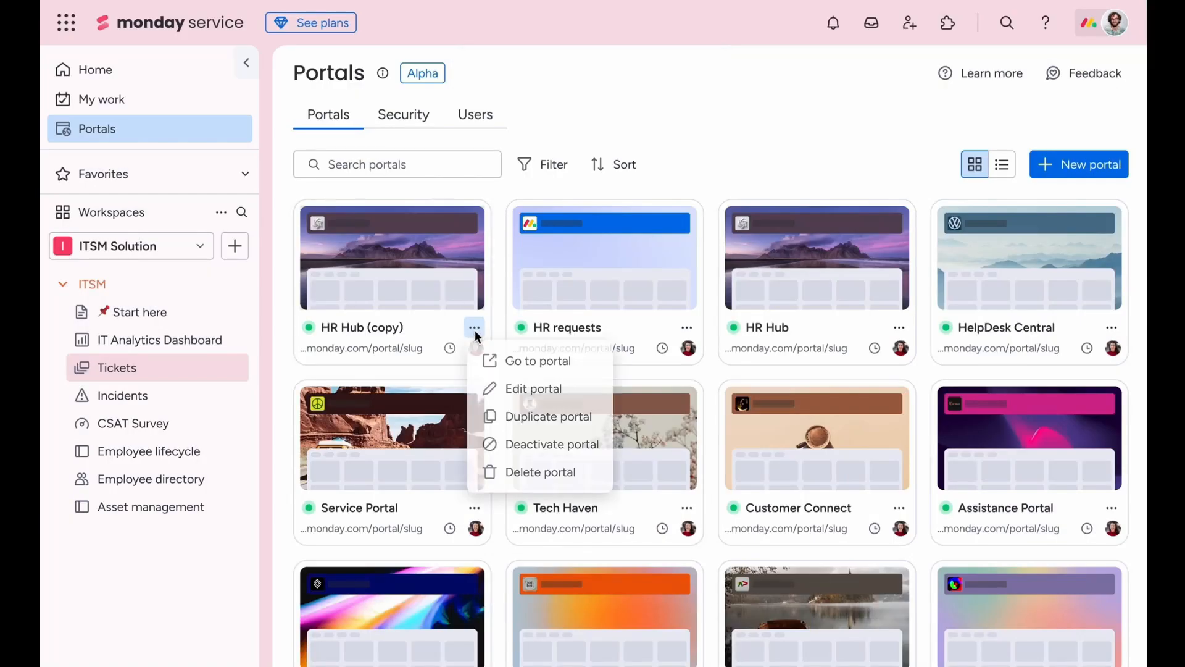
pyautogui.click(521, 389)
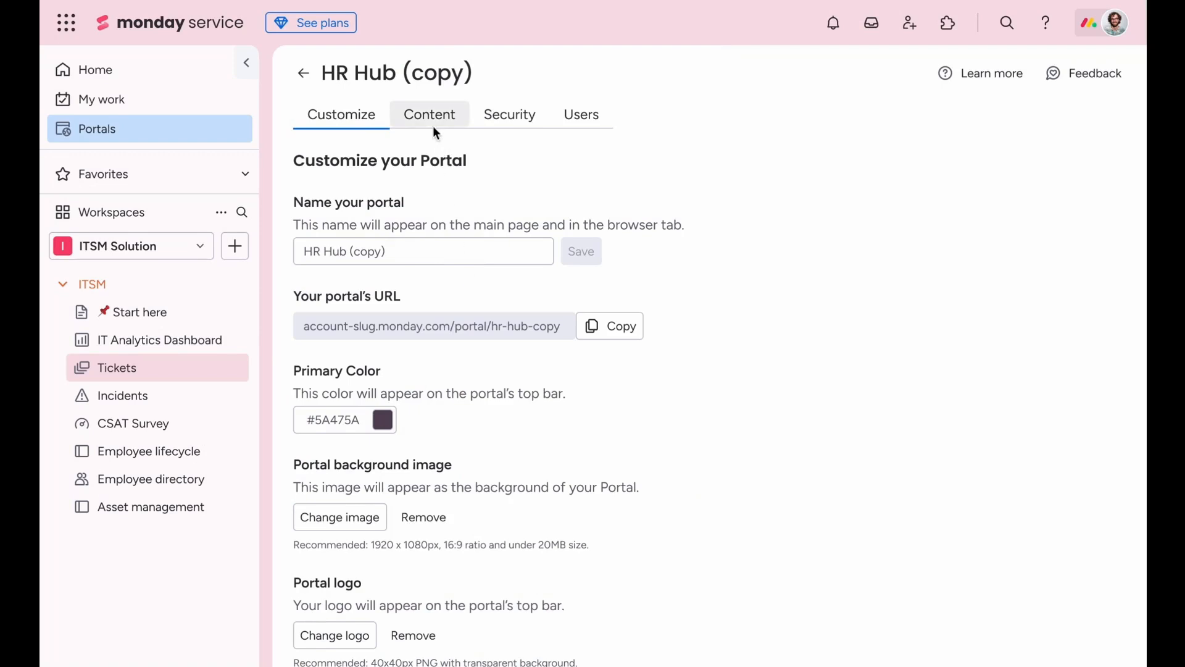
pyautogui.click(582, 117)
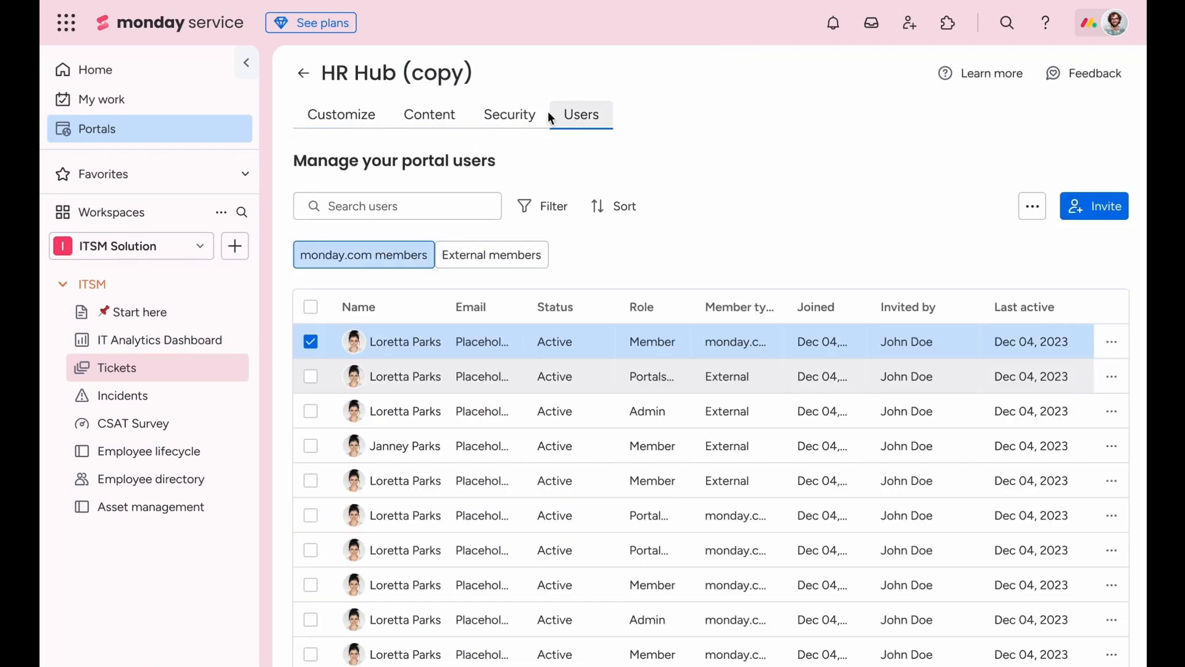
pyautogui.click(304, 74)
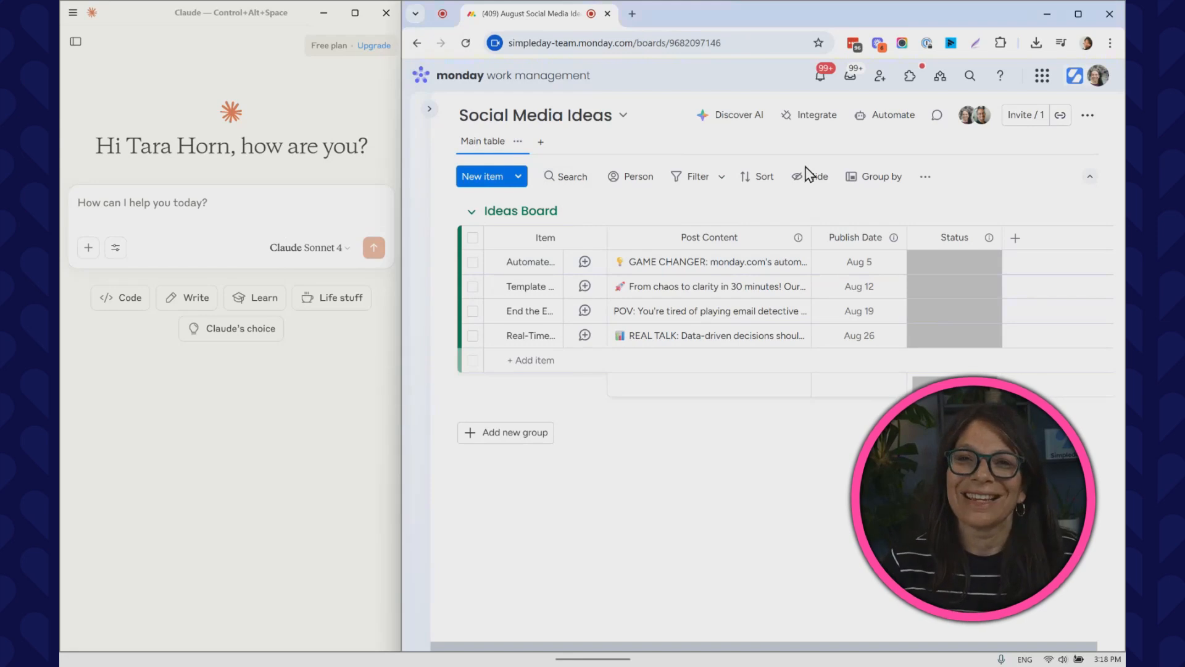
# Switch to Claude, paste the prompt asking for 2 more social media post ideas for the board, and send it.
pyautogui.click(278, 208)
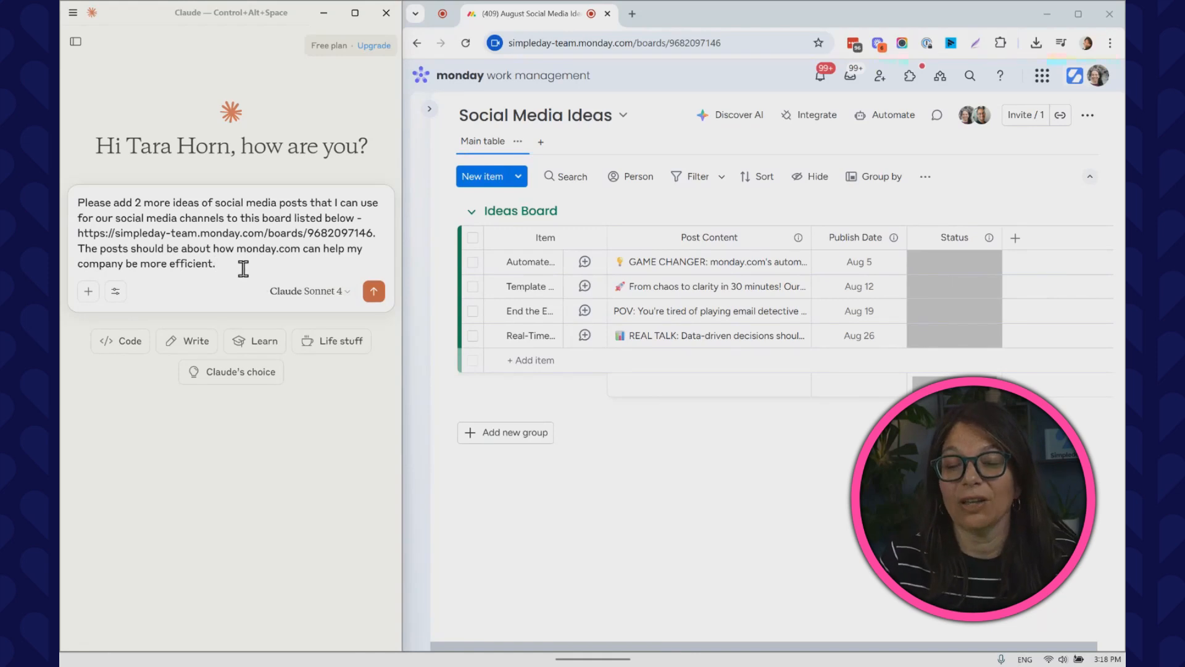
pyautogui.click(374, 291)
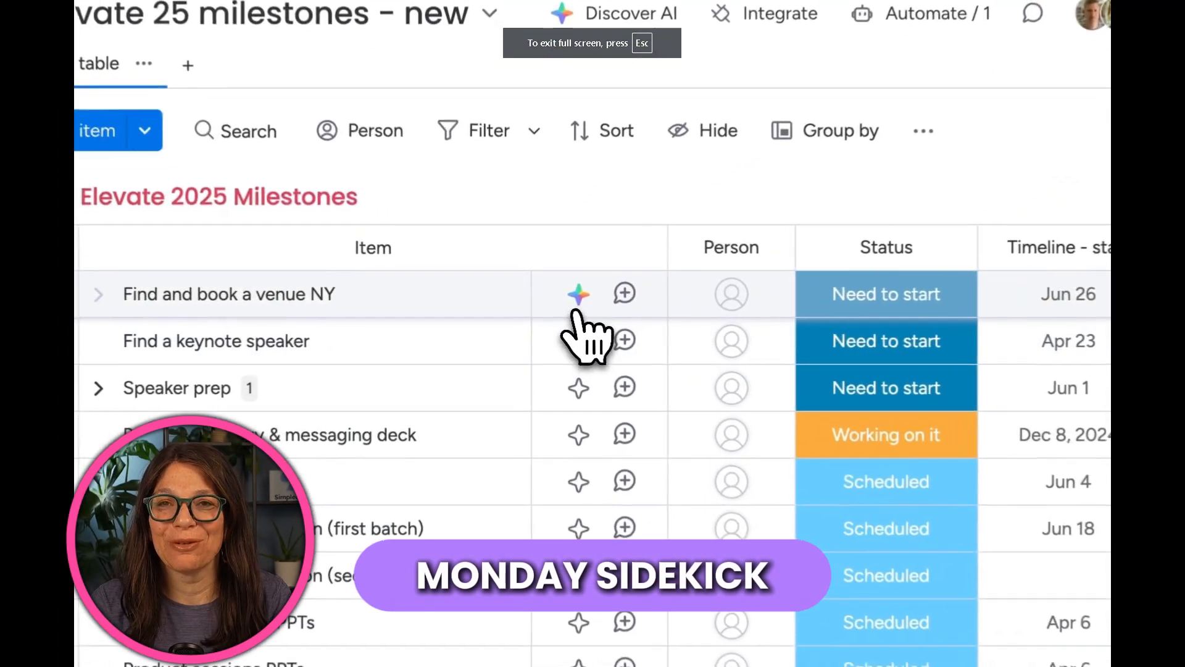
# Open AI Sidekick for the Find and book a venue NY item and have it research potential venues in NY.
pyautogui.click(546, 309)
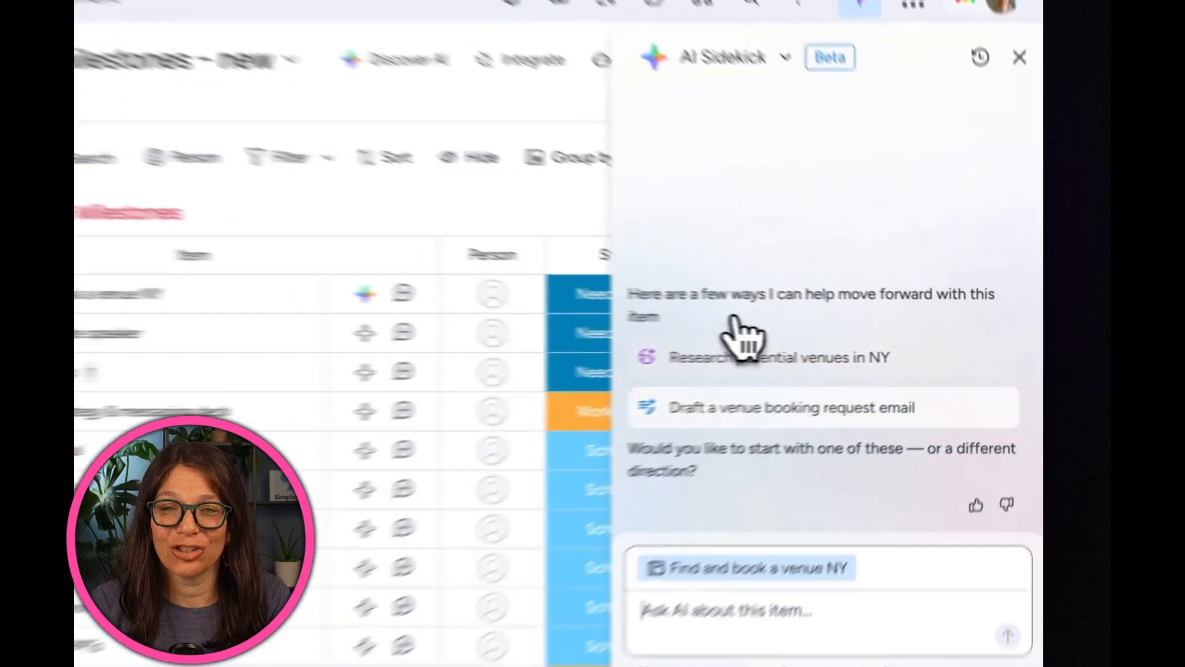
pyautogui.click(671, 371)
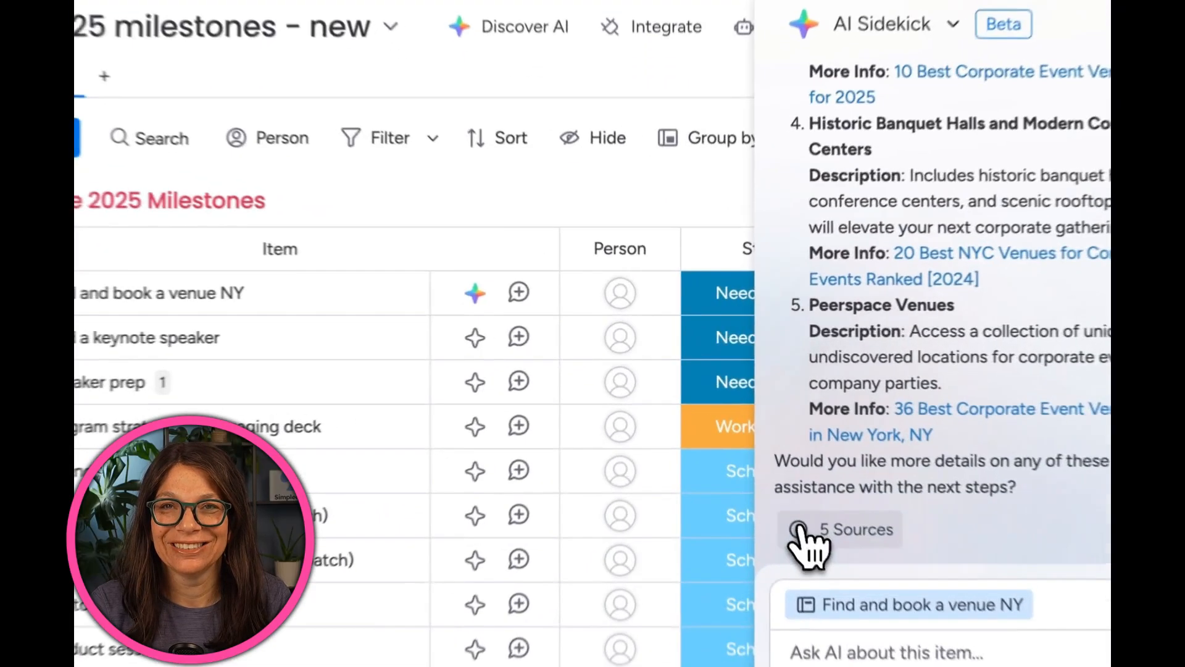
pyautogui.click(753, 460)
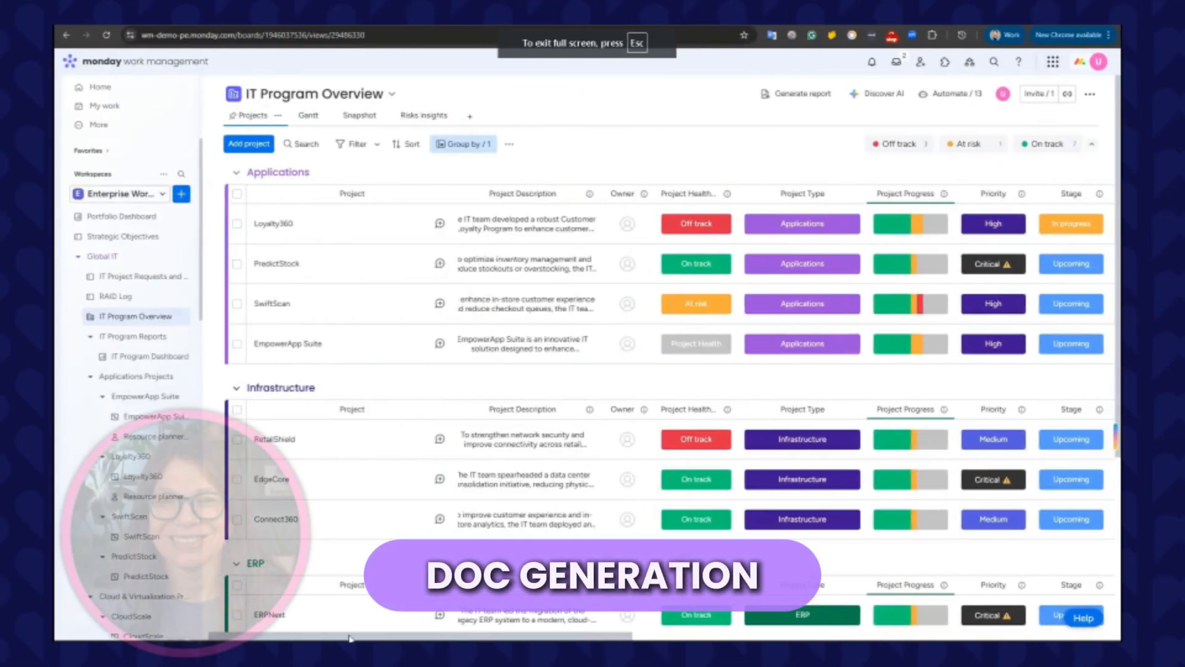
pyautogui.moveTo(350, 639); pyautogui.dragTo(941, 615)
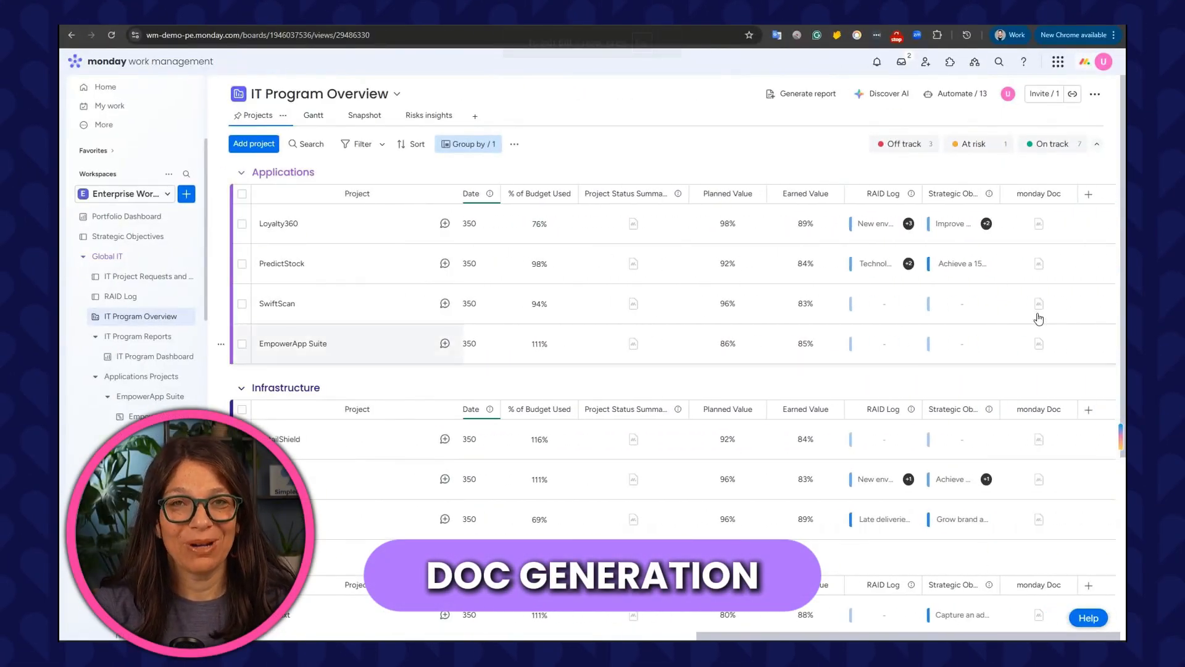
# Turn on Autofill with AI for the monday Doc column with the prompt "write a project summary for" the Project name column.
pyautogui.click(1067, 196)
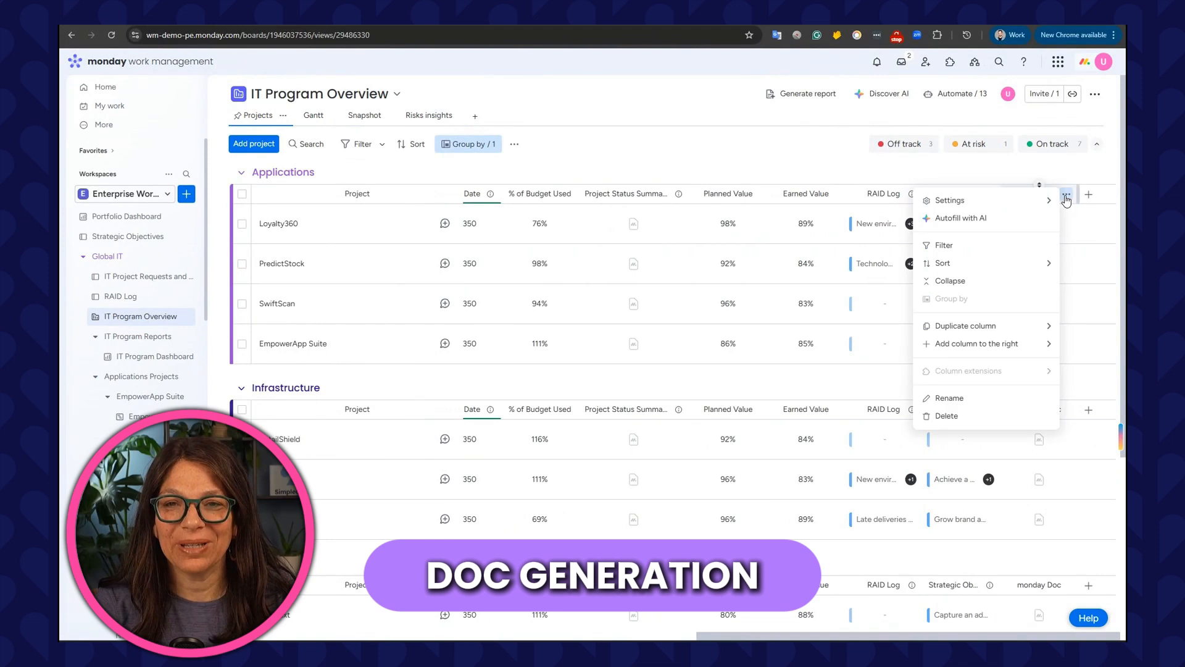
pyautogui.click(980, 218)
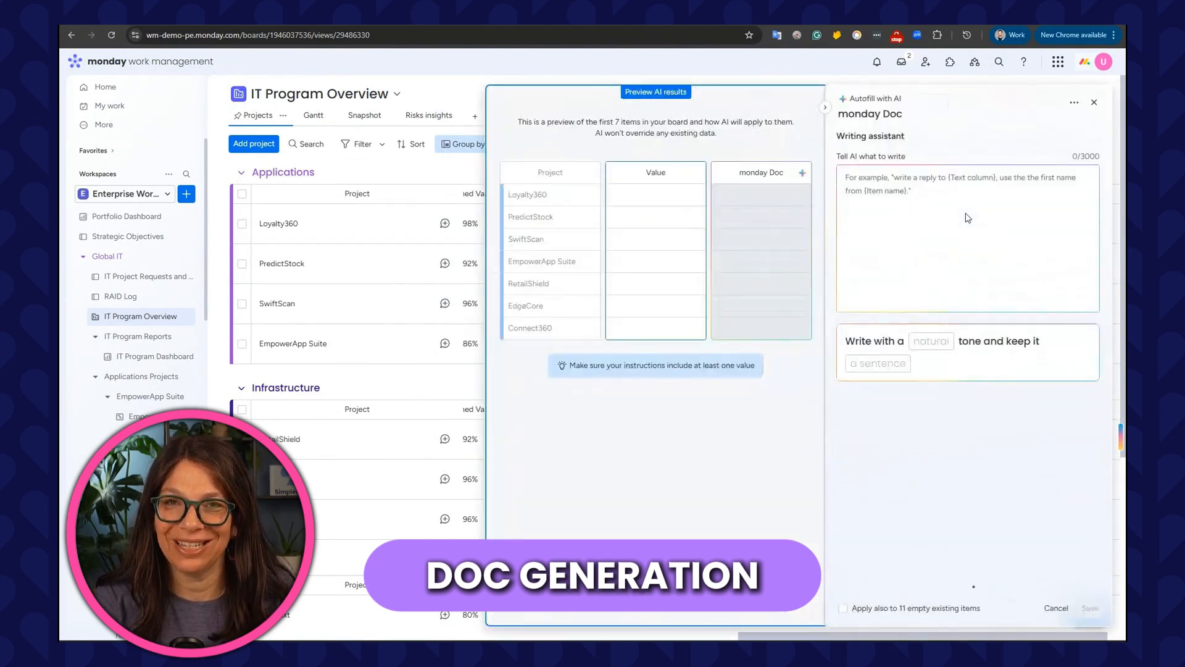
pyautogui.click(937, 177)
pyautogui.write('write a project summary for')
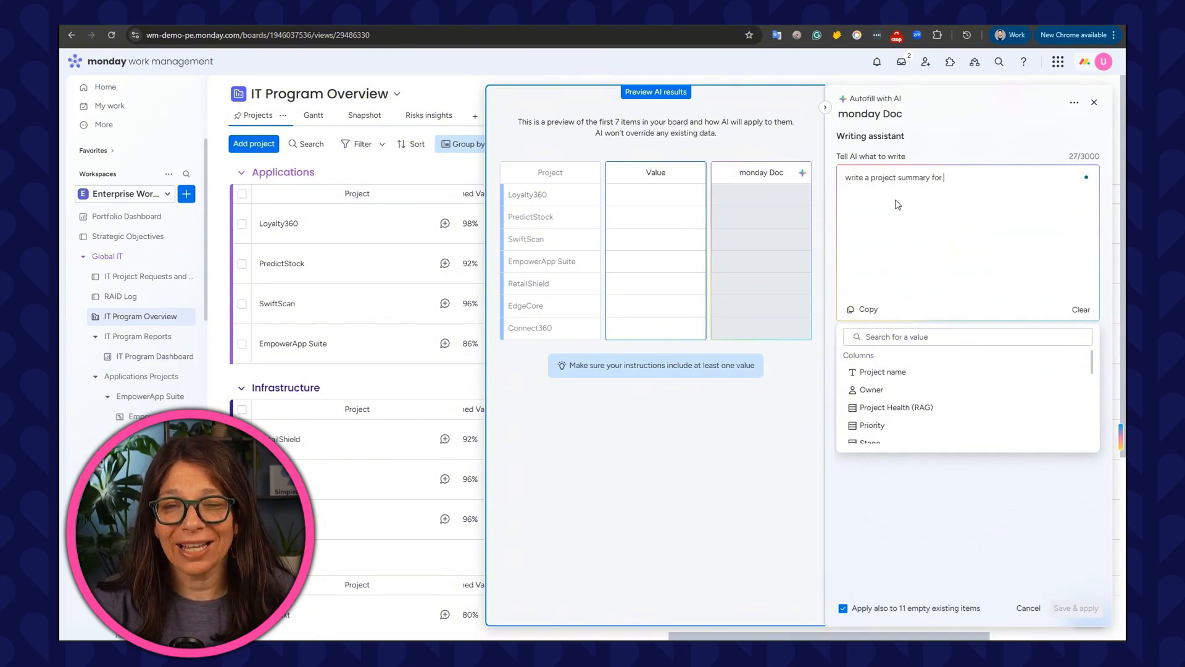
pyautogui.click(881, 372)
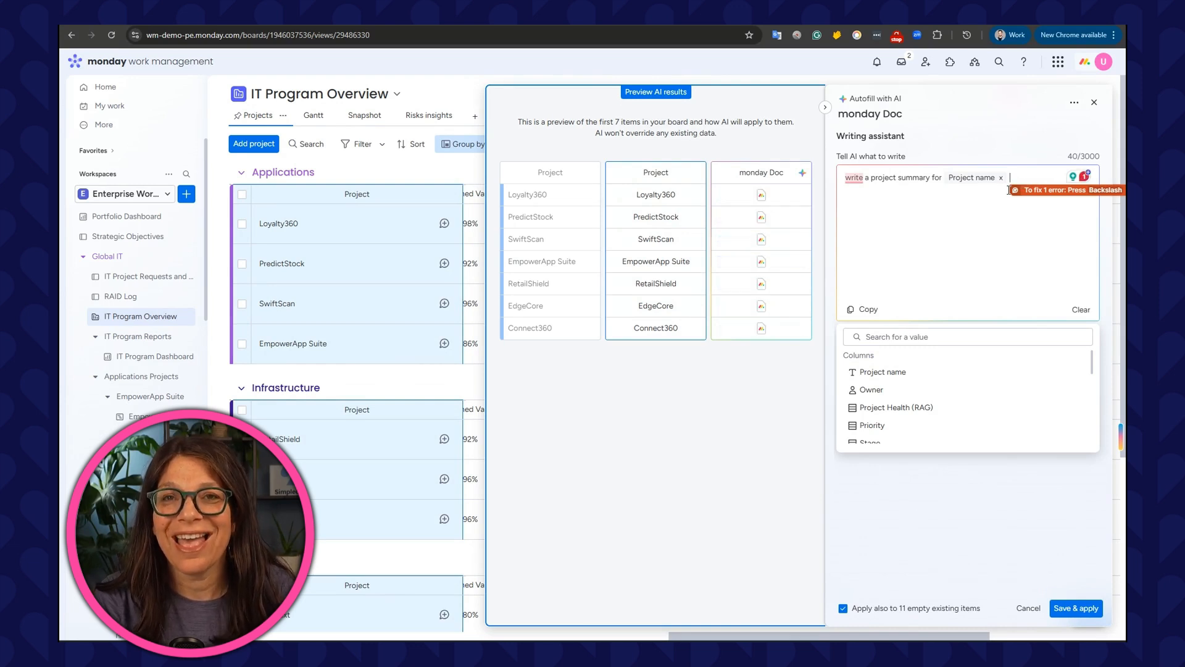
# Set the autofill tone to professional and length to Go in-depth, without applying to existing items, and save.
pyautogui.click(843, 609)
pyautogui.click(843, 608)
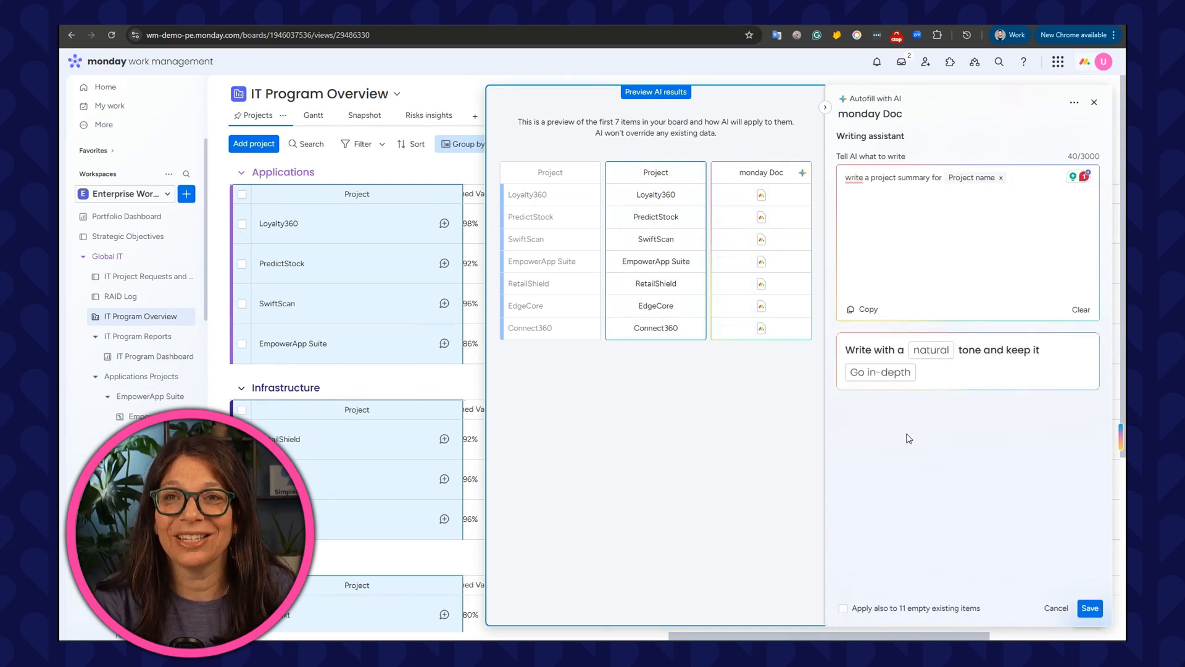
pyautogui.click(937, 355)
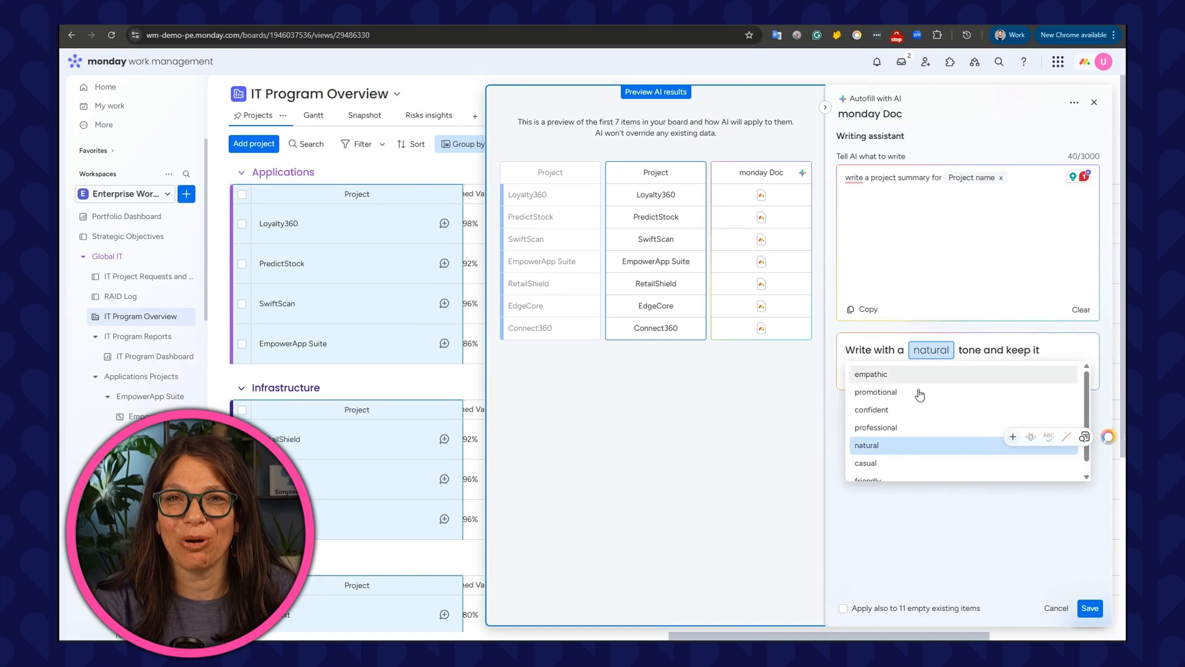
pyautogui.click(890, 430)
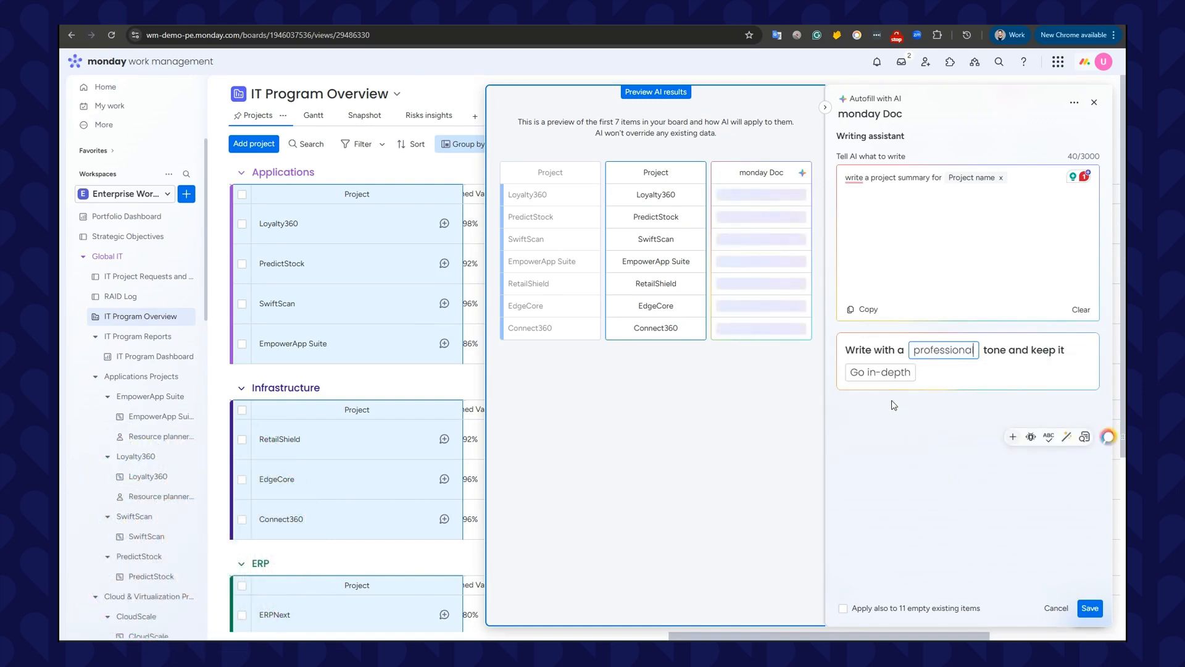
pyautogui.click(879, 372)
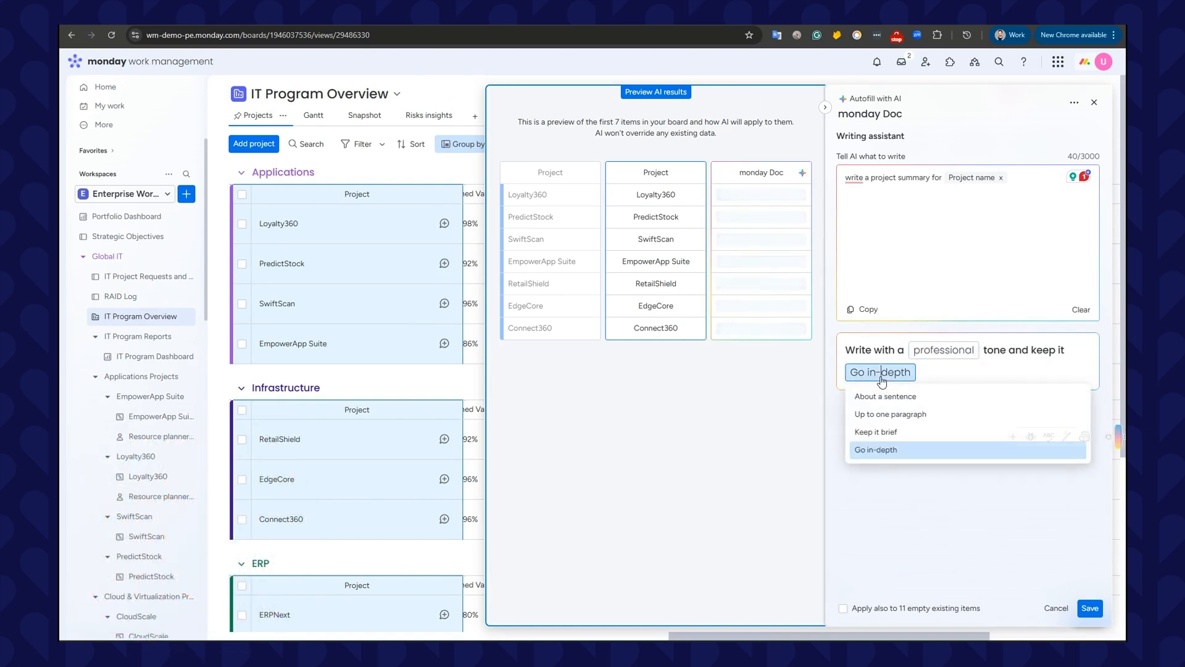
pyautogui.click(940, 452)
pyautogui.click(1090, 609)
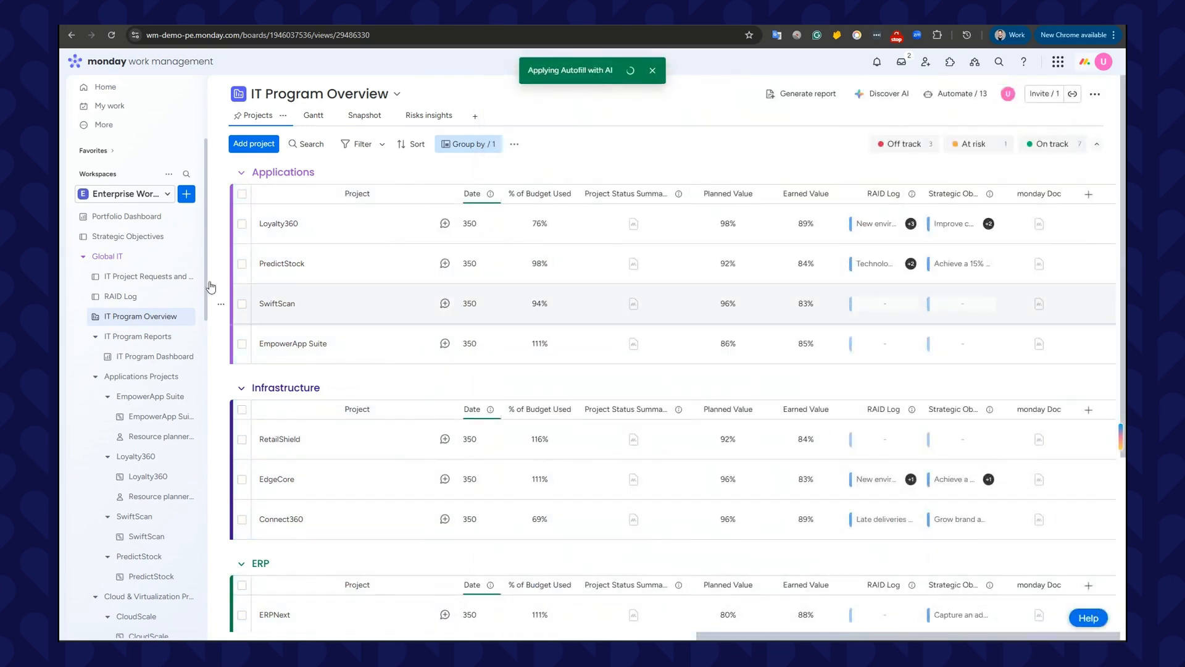
# Select the SwiftScan project, fill its monday Doc cell with AI, and open the generated doc.
pyautogui.click(242, 304)
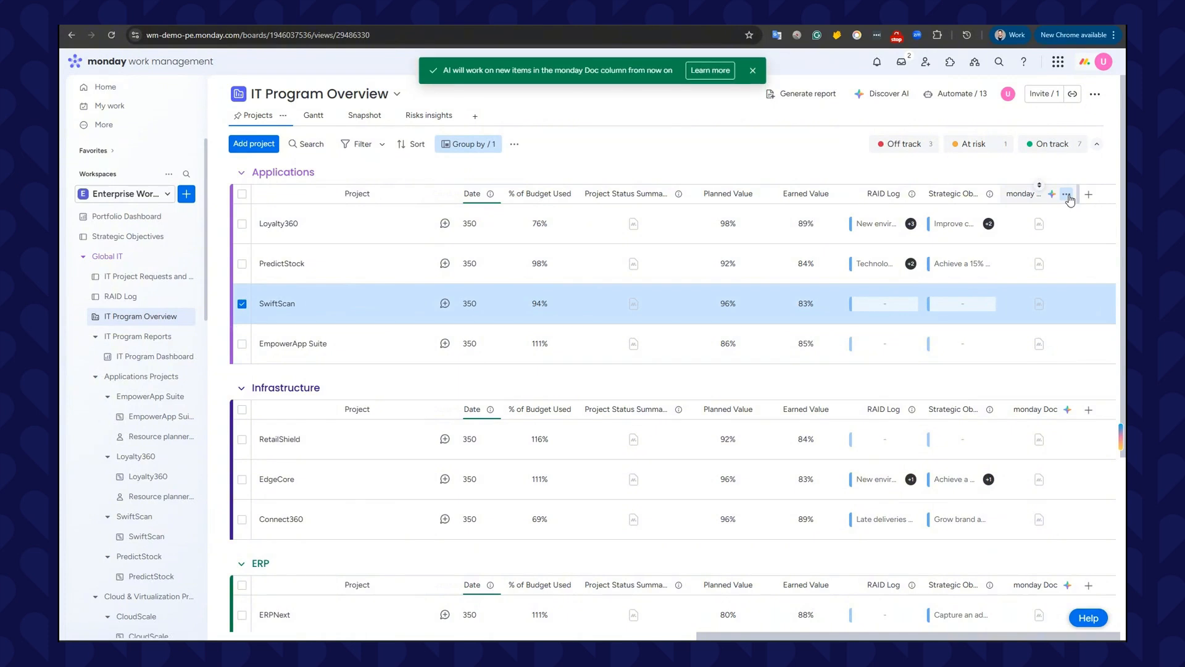
pyautogui.click(1067, 195)
pyautogui.moveTo(971, 219)
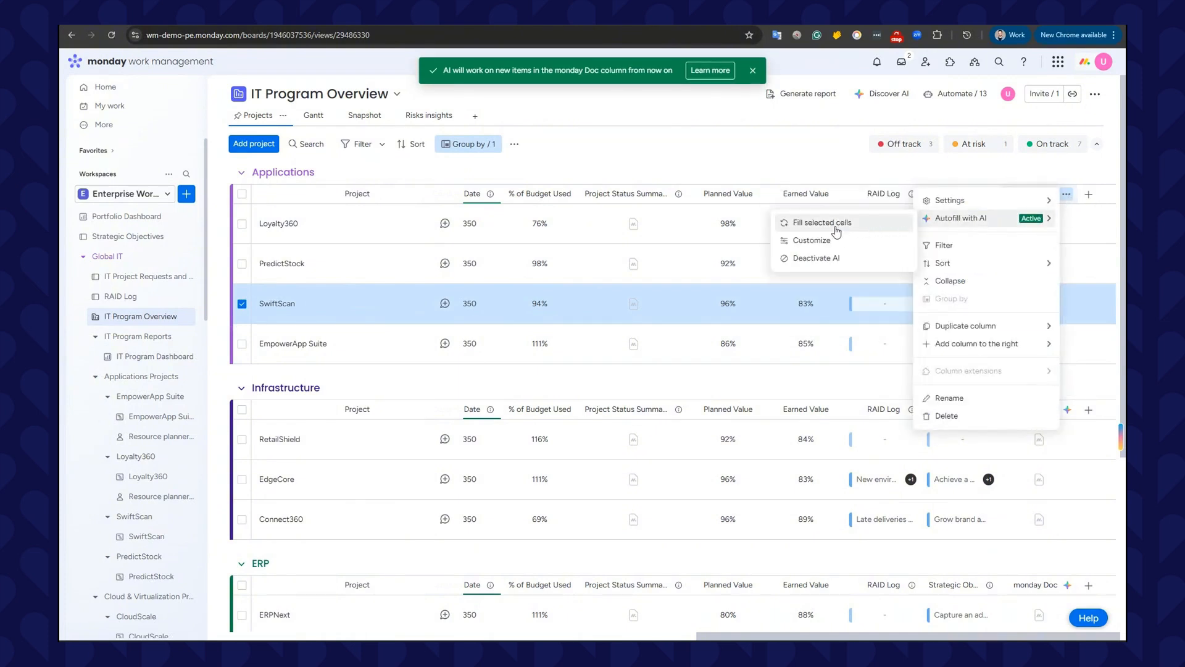
pyautogui.click(862, 230)
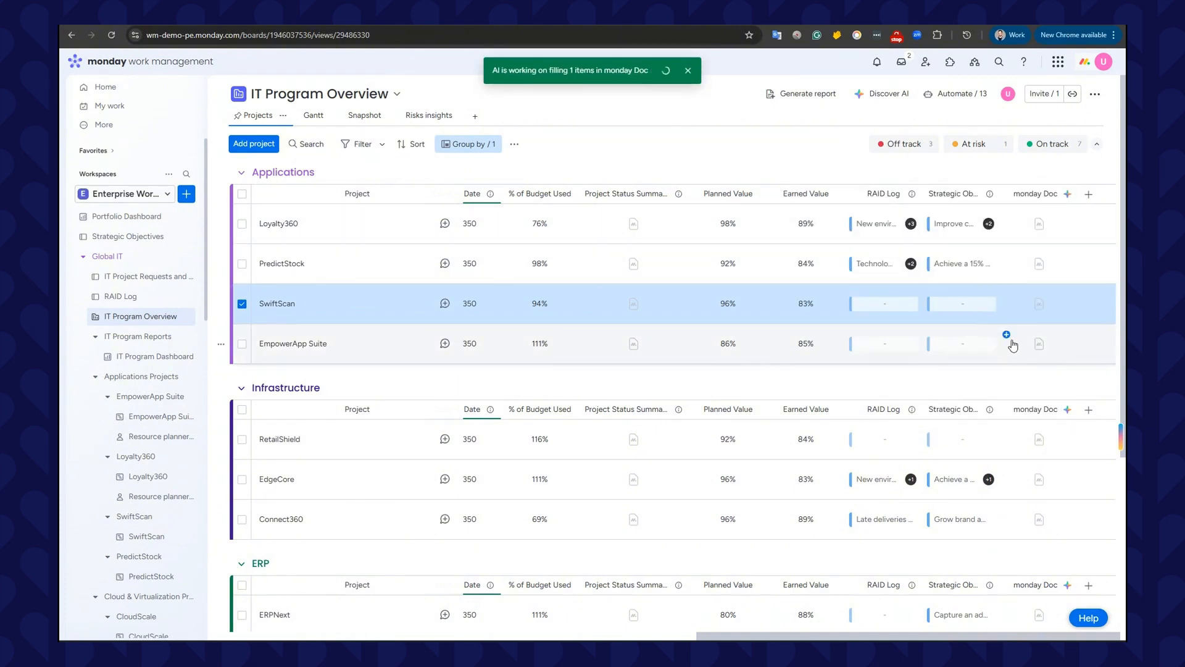
pyautogui.click(1043, 320)
pyautogui.click(1040, 305)
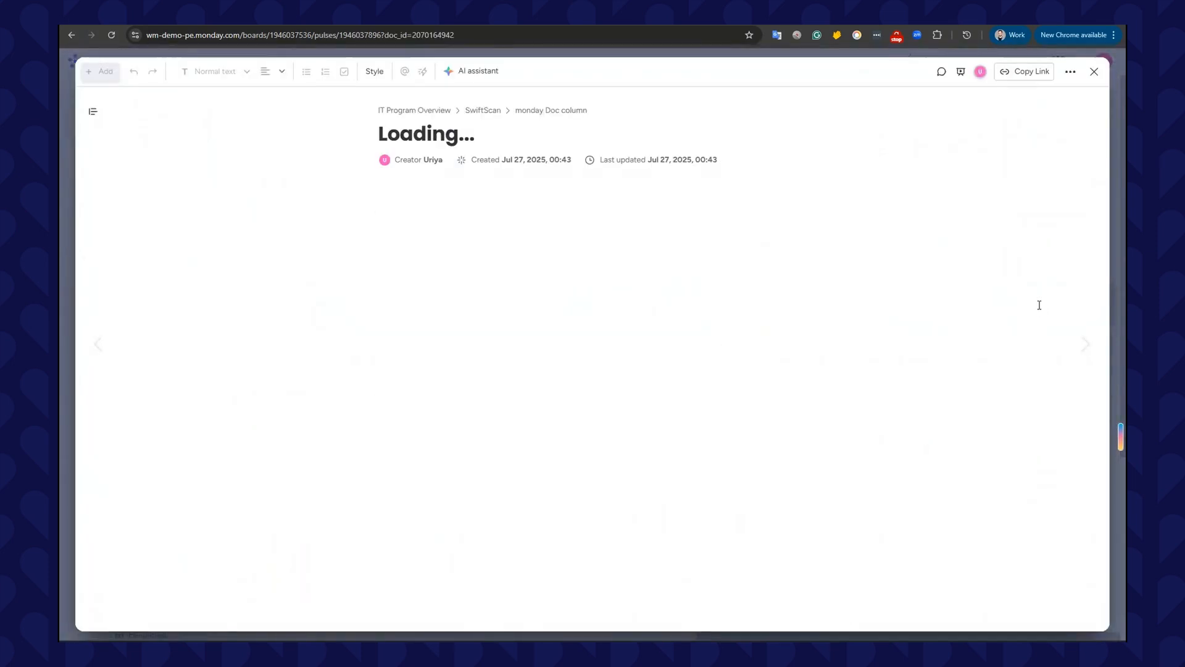